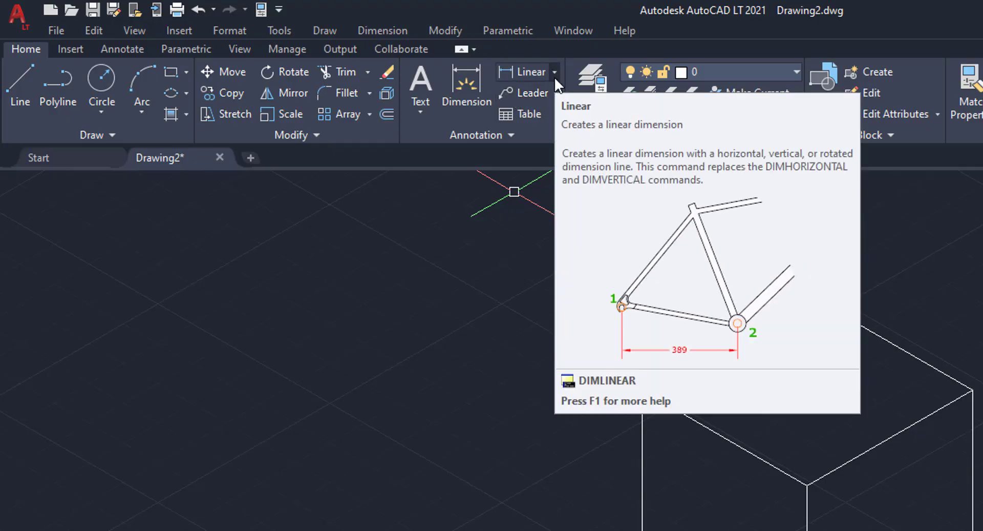
Step: Switch to Aligned dimensions and add a 12.0 dimension beside the cube's left vertical edge
left_click(554, 73)
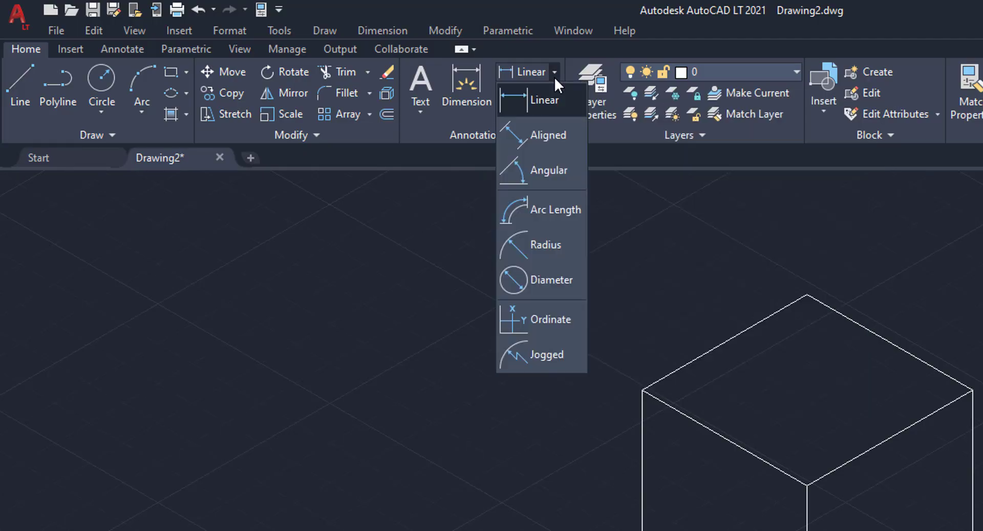
left_click(554, 138)
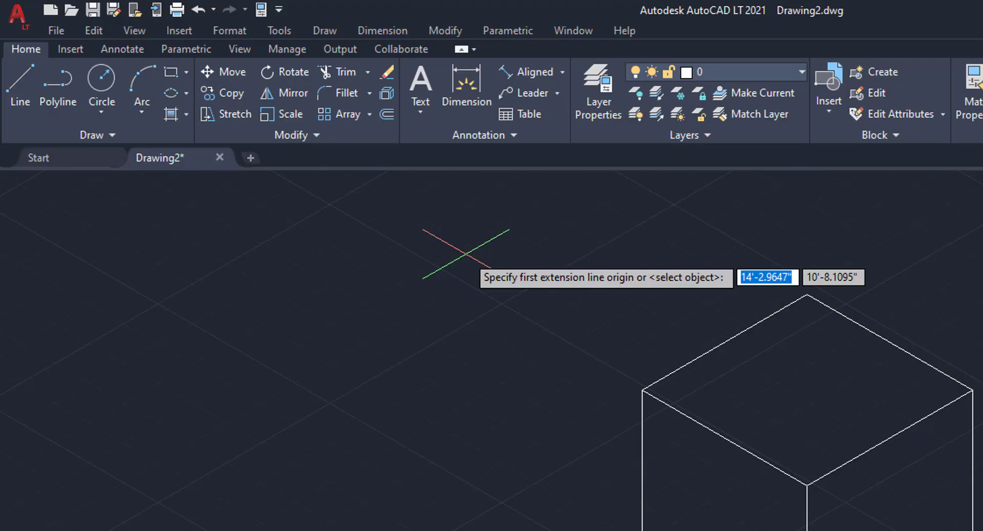
left_click(468, 109)
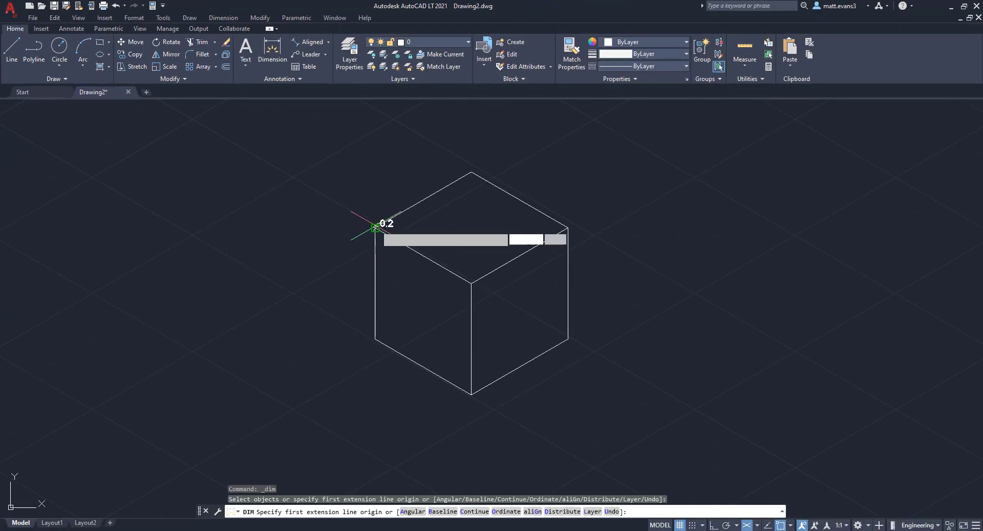
left_click(375, 227)
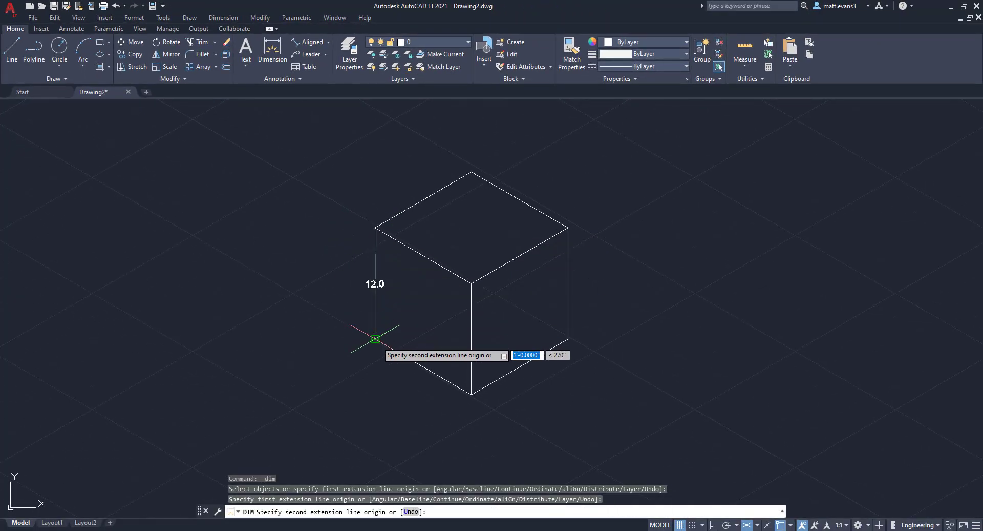
left_click(376, 339)
left_click(317, 304)
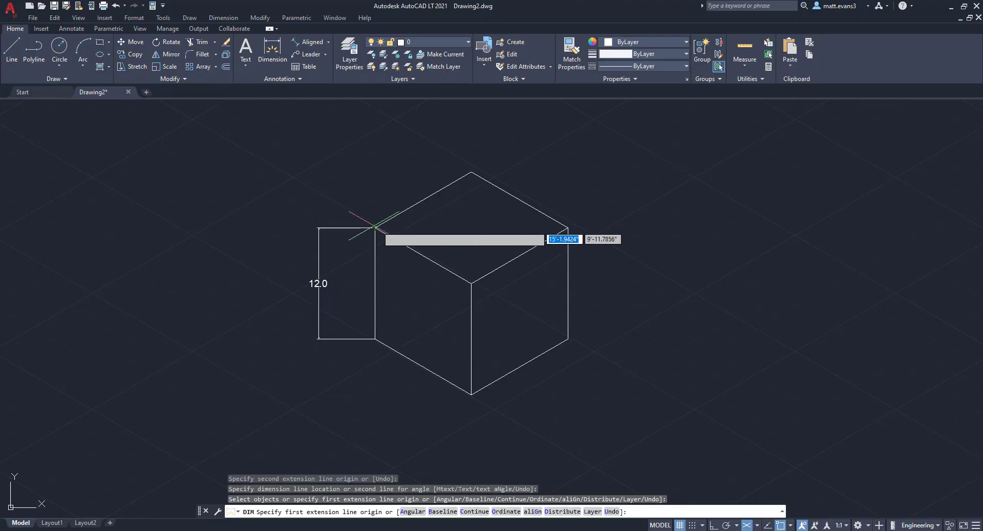
Step: Add 12.0 dimensions along the right face's top edge and above the cube's top edge
left_click(471, 283)
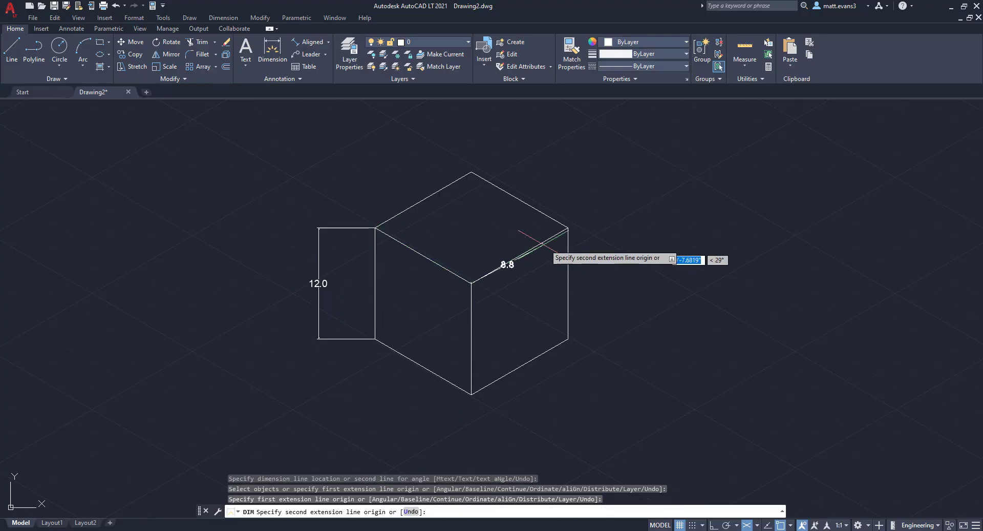
left_click(568, 228)
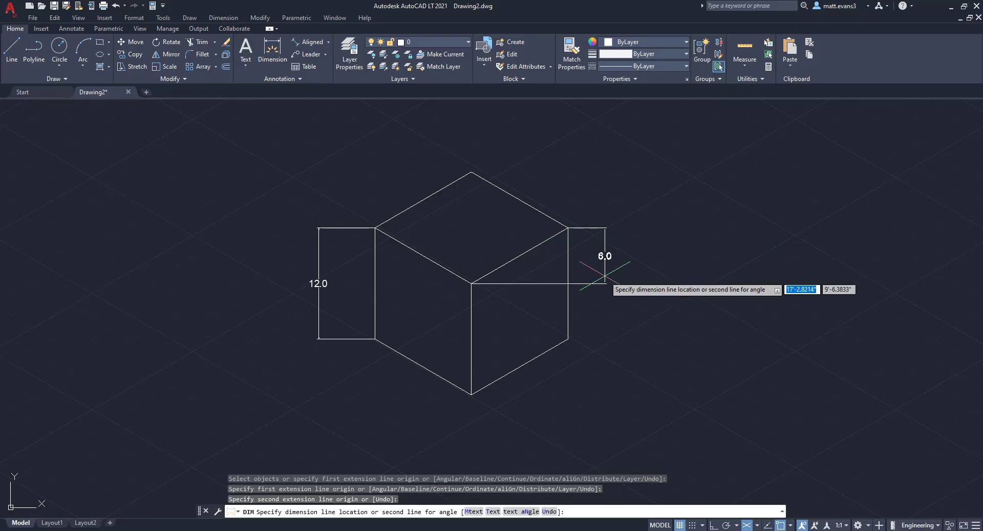
left_click(553, 274)
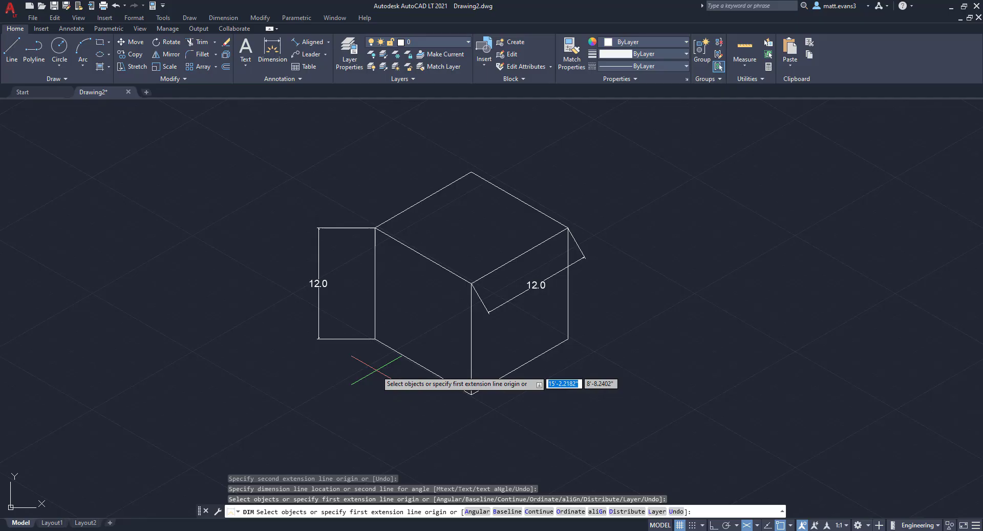
left_click(275, 52)
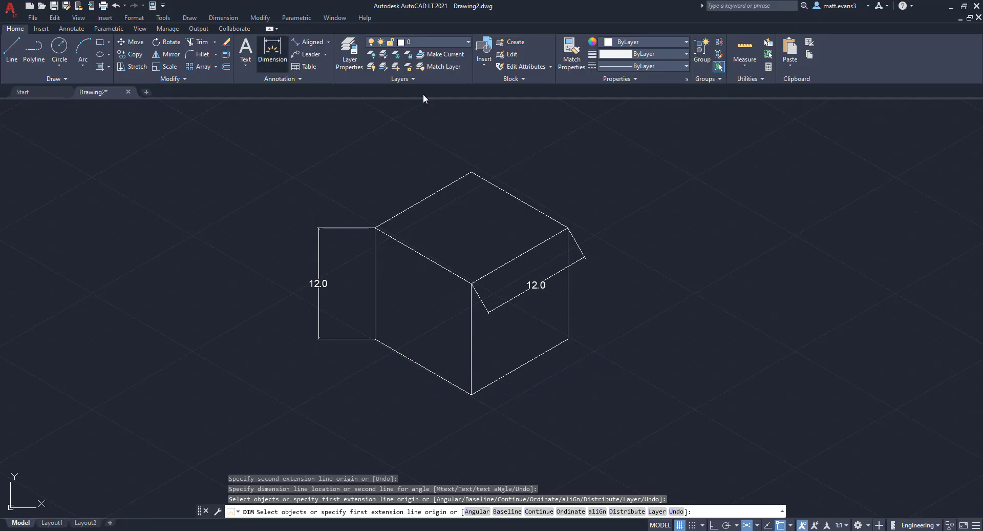
left_click(472, 172)
left_click(568, 227)
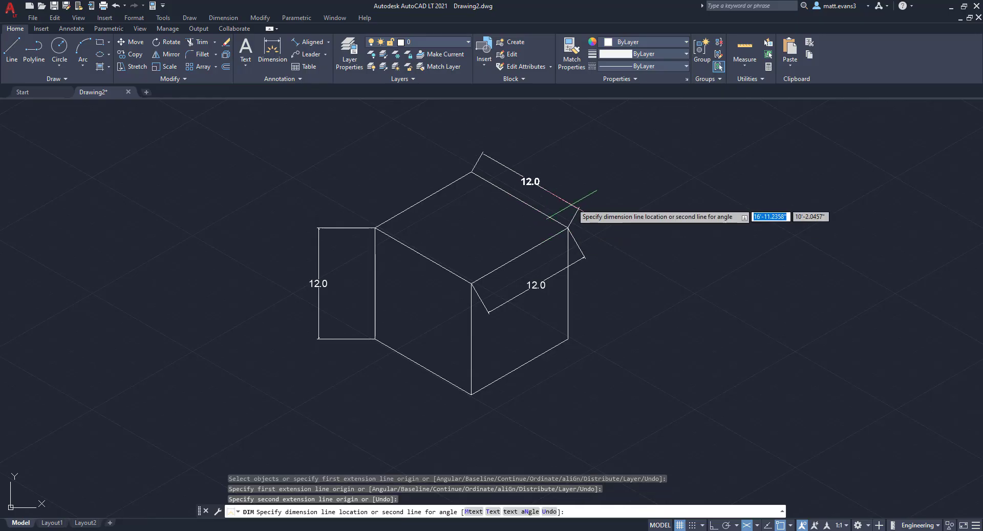
left_click(576, 198)
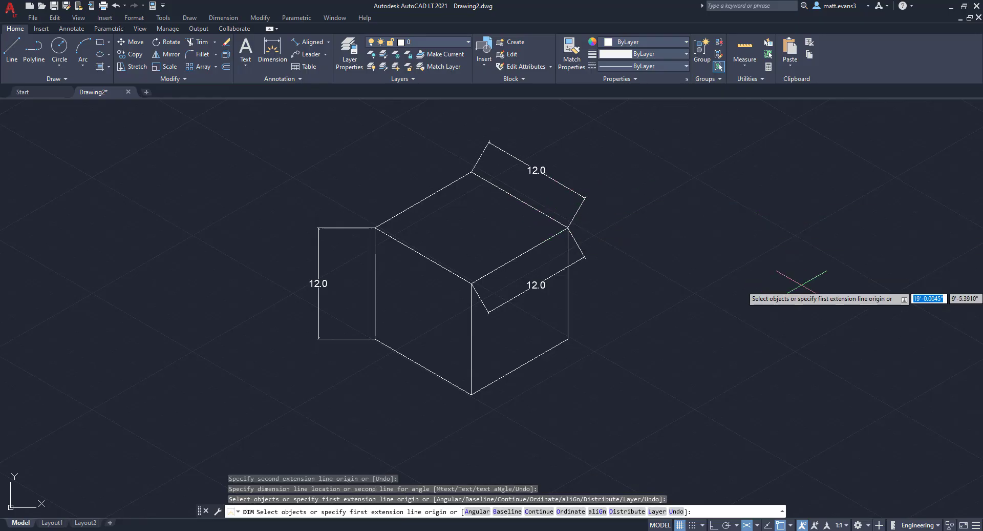
Step: Delete the misplaced 12.0 dimension inside the cube's right face
key("Return")
left_click(504, 305)
key("Delete")
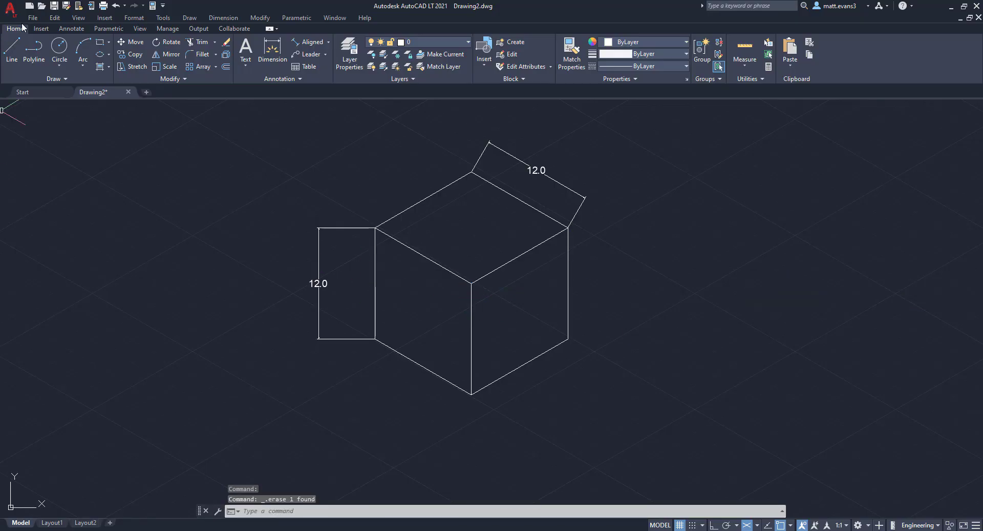
Step: Add a 12.0 aligned dimension below the cube's lower-right edge, from the bottom vertex
key("Return")
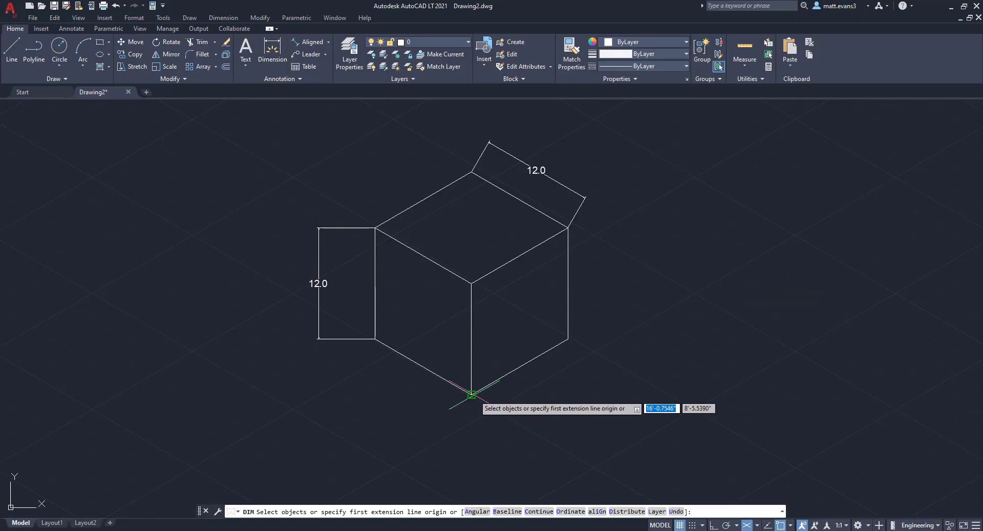
left_click(471, 394)
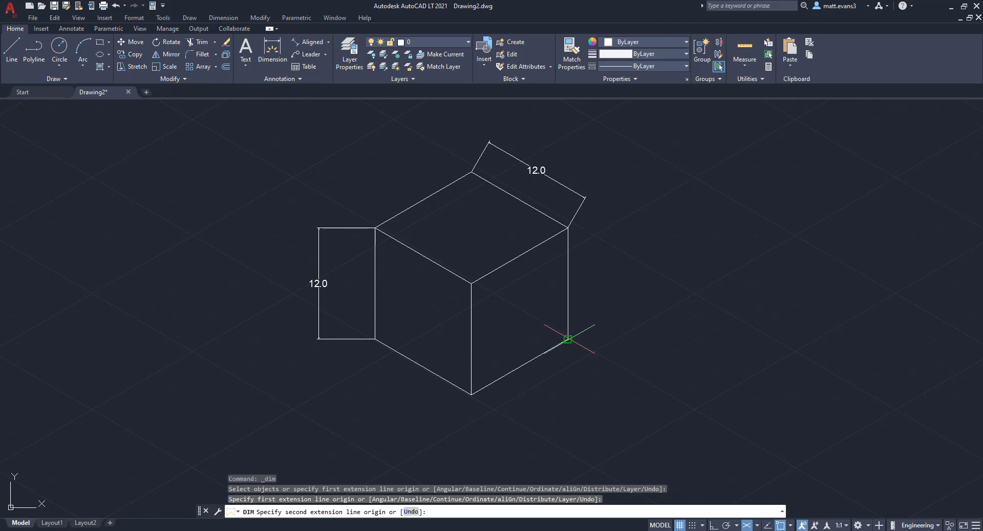
left_click(568, 339)
left_click(570, 372)
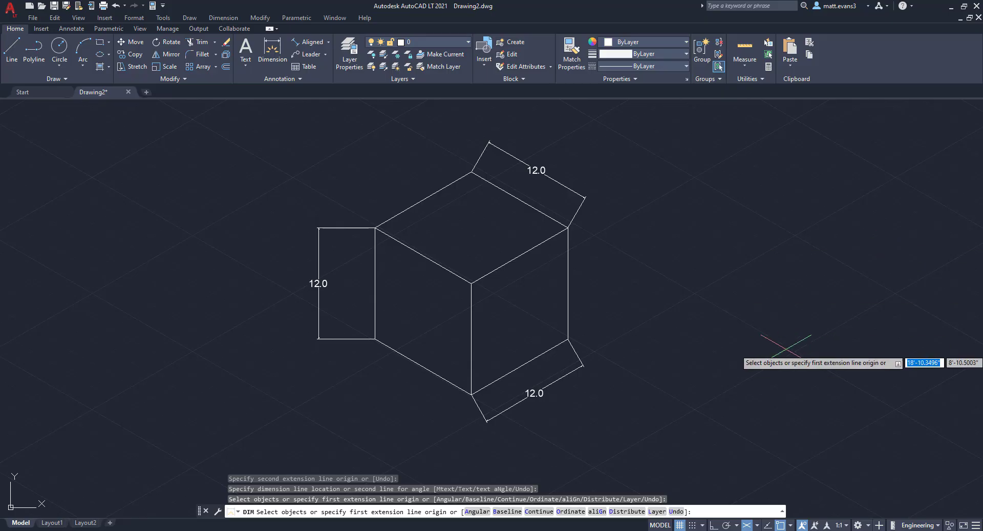
key("Return")
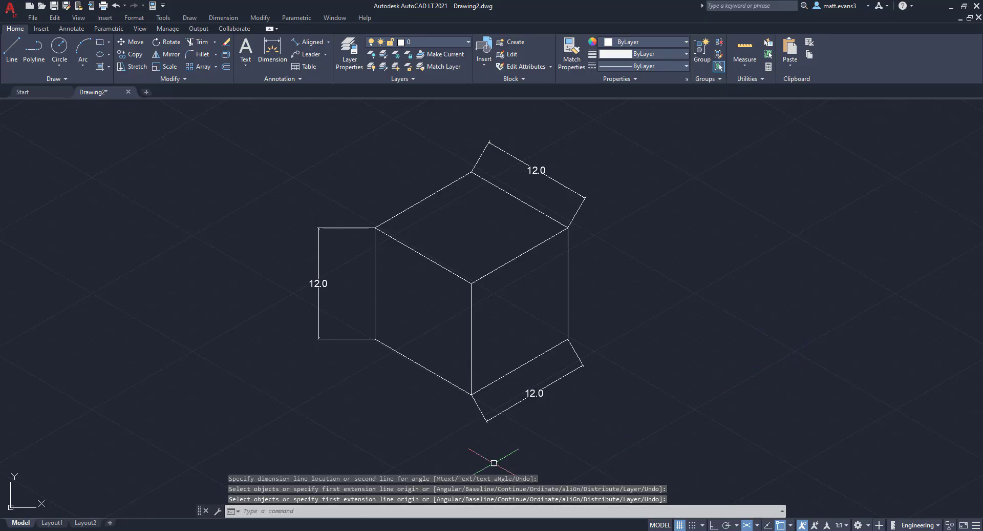
type("dim")
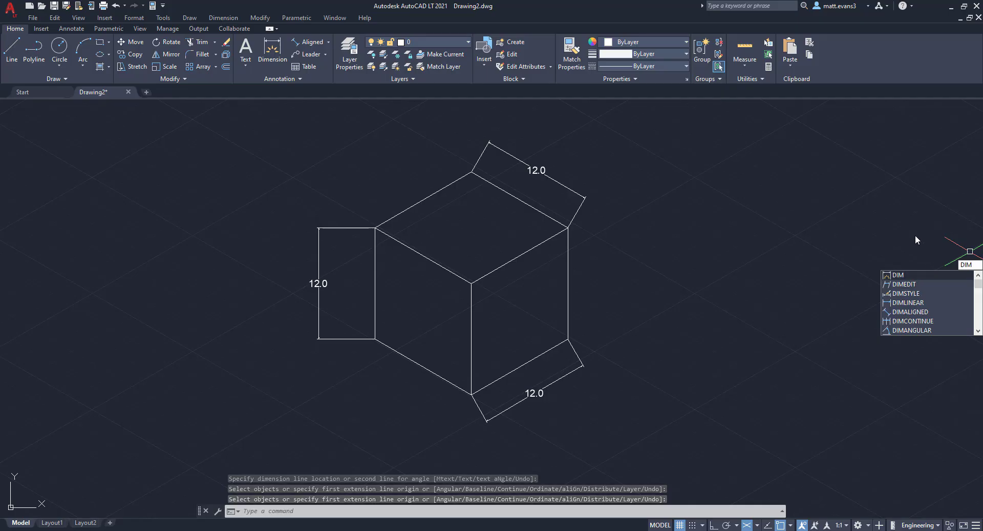
left_click(966, 228)
key("Escape")
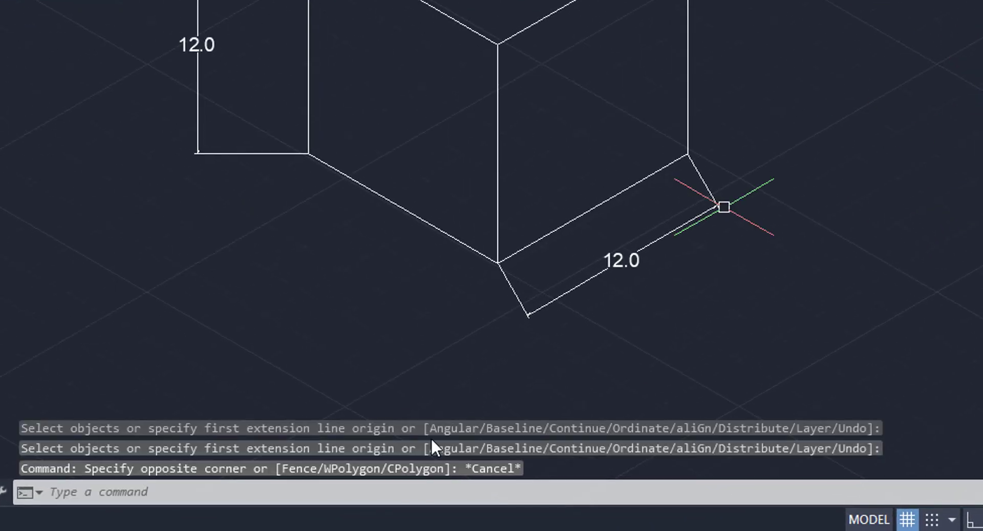
left_click(385, 486)
type("dimed")
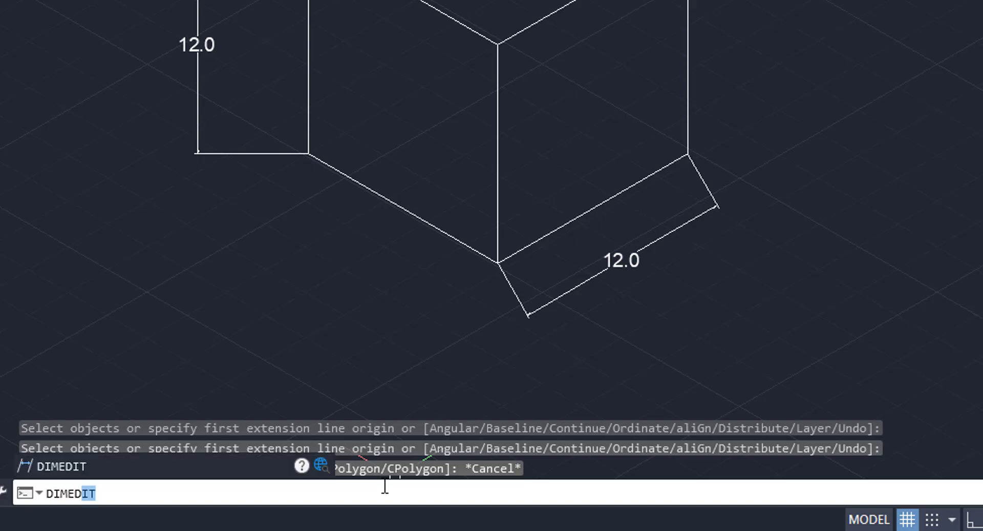
left_click(134, 467)
mouse_move(167, 446)
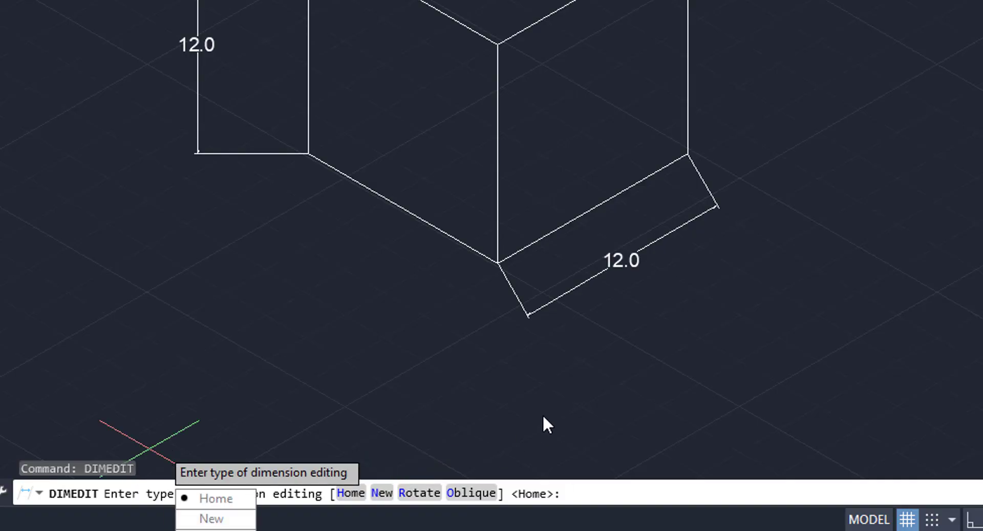
left_click(471, 493)
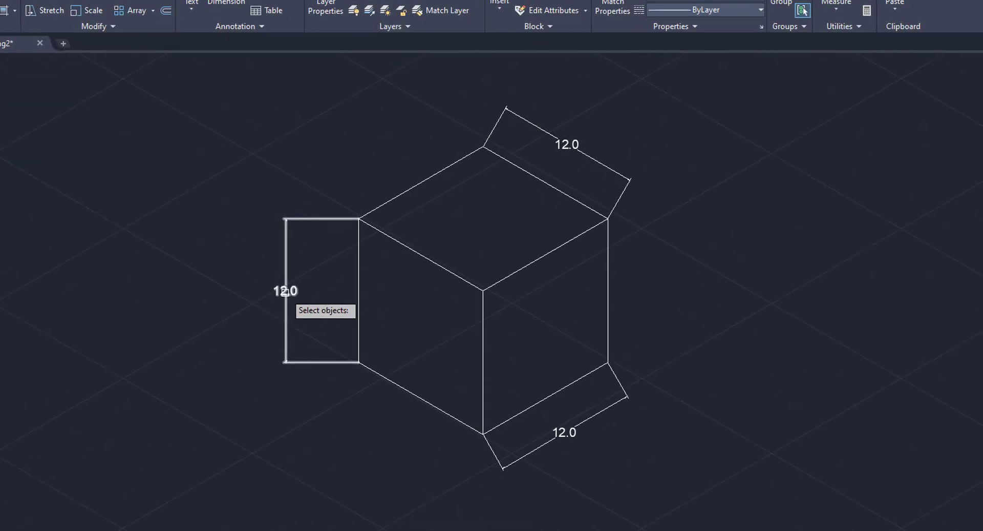
left_click(285, 292)
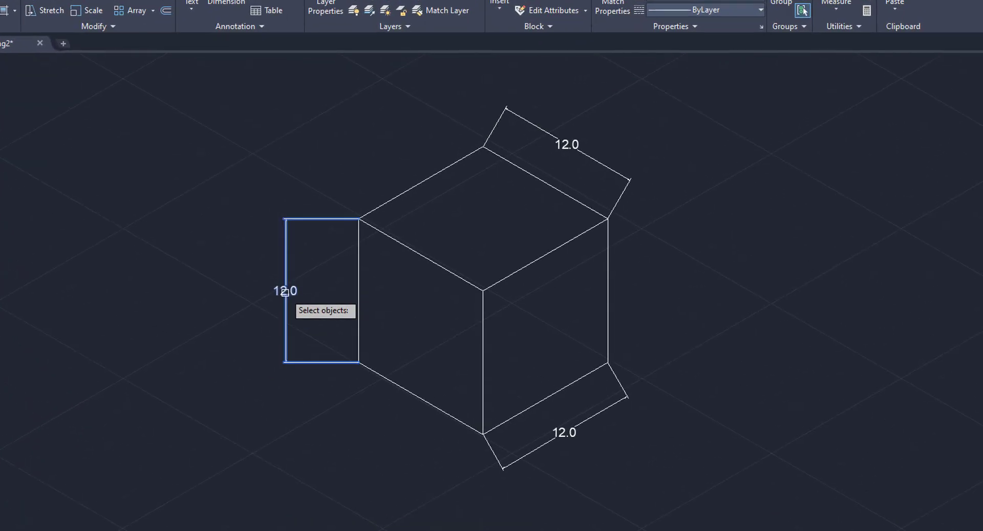
key("Return")
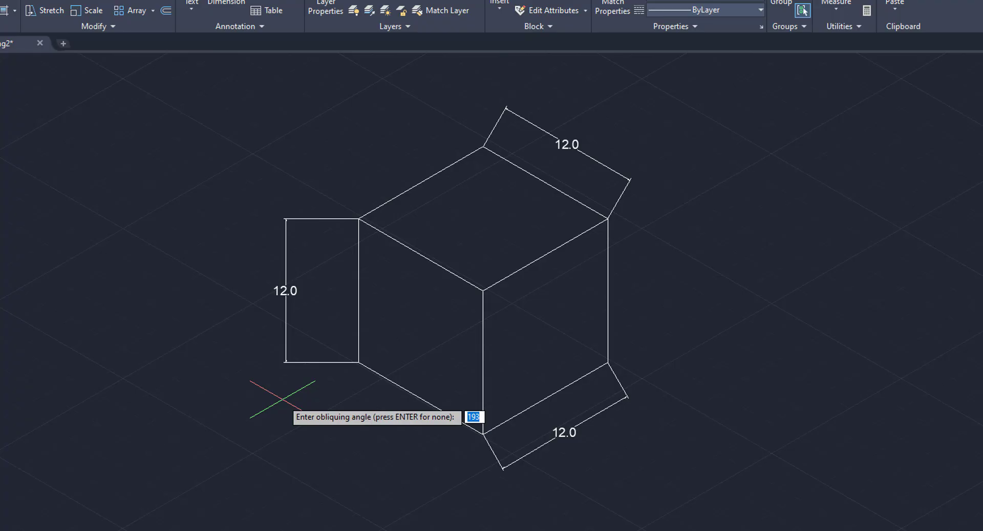
type("30")
key("Return")
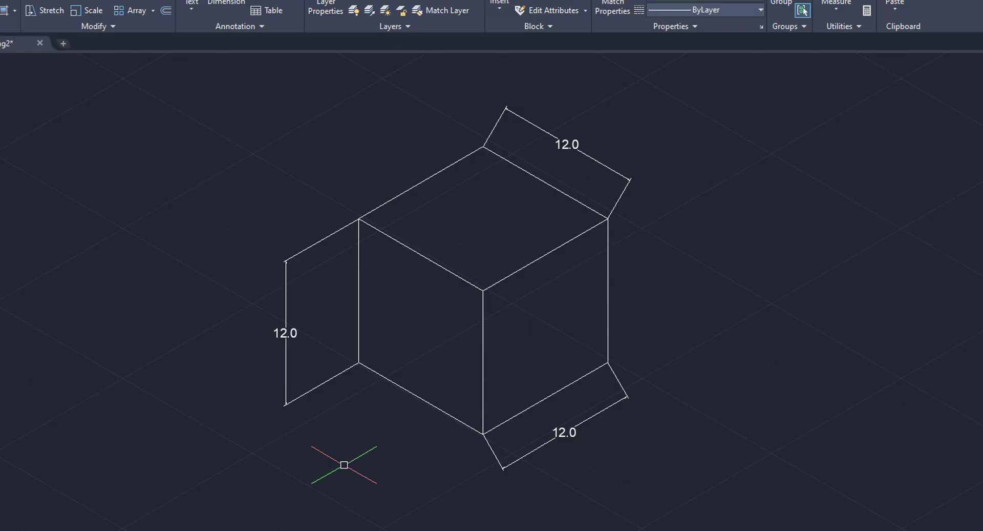
key("ctrl+z")
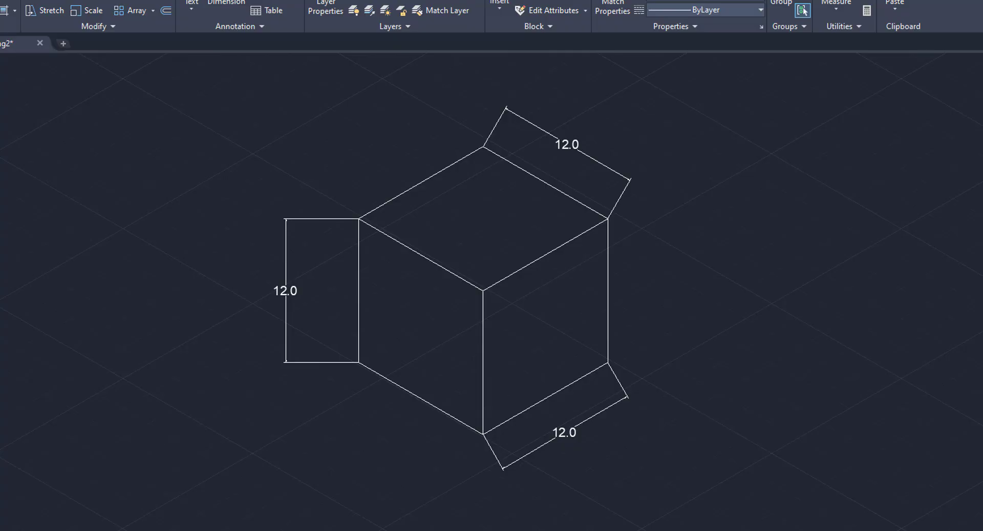
Step: Oblique the left 12.0 dimension using two points along the cube's top-left edge
left_click(289, 291)
key("Return")
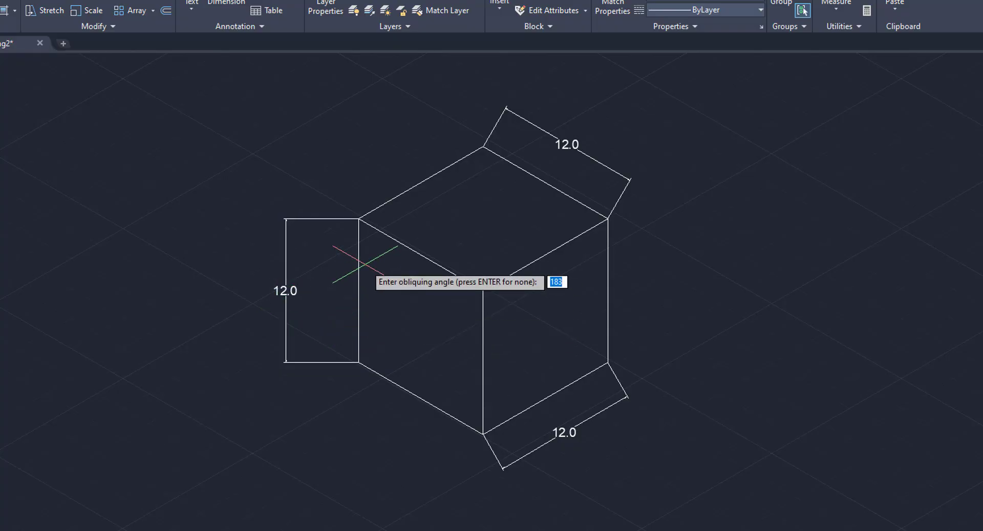
left_click(359, 219)
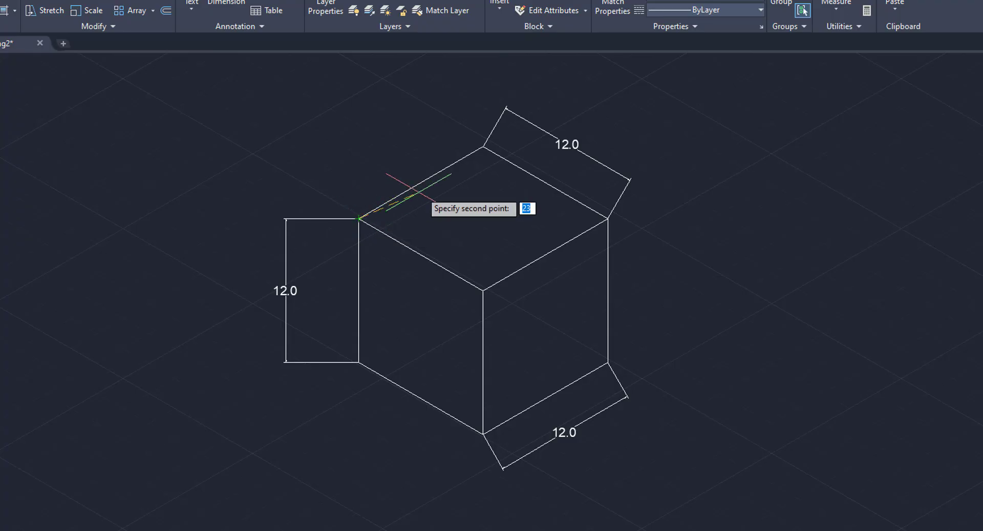
left_click(483, 147)
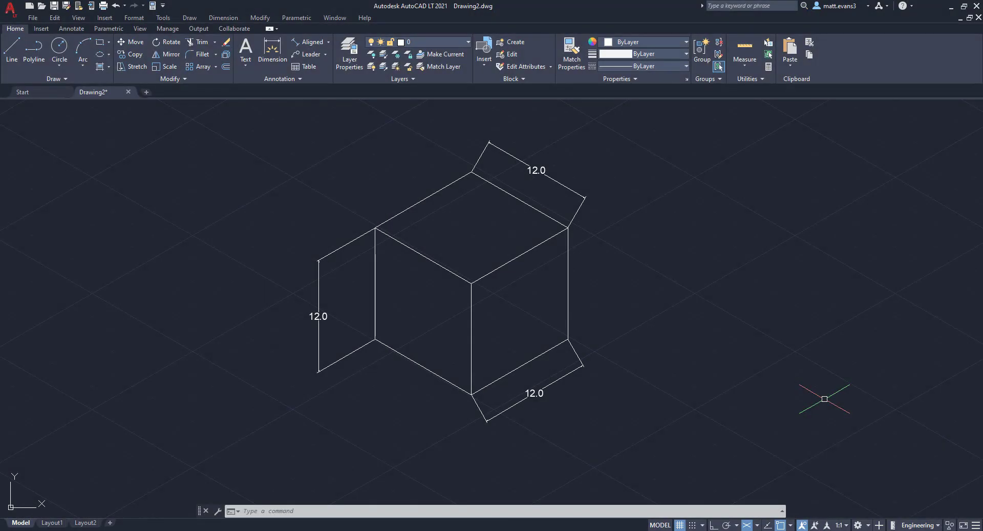
Step: Oblique the top 12.0 dimension with DIMEDIT, angled from the cube's middle to top-right corner
left_click(362, 512)
type("dimed")
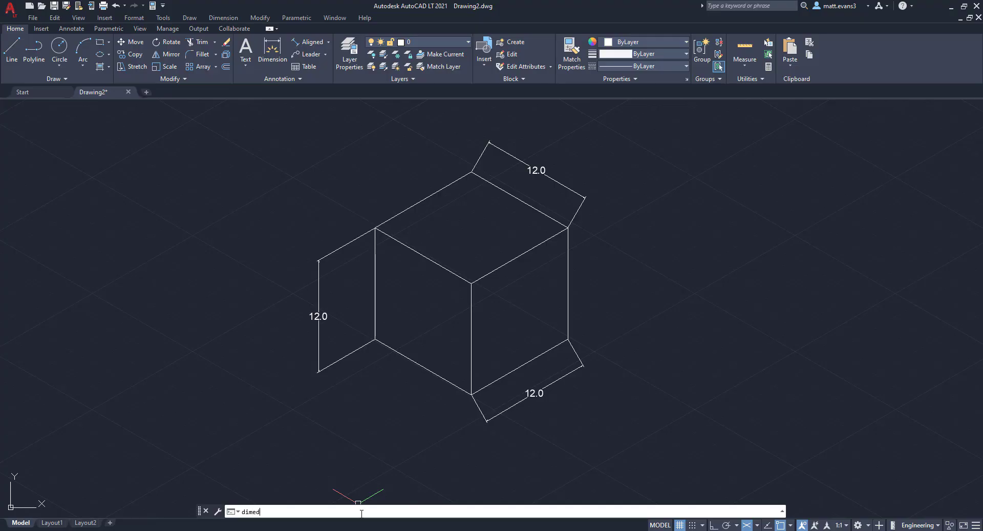
key("Return")
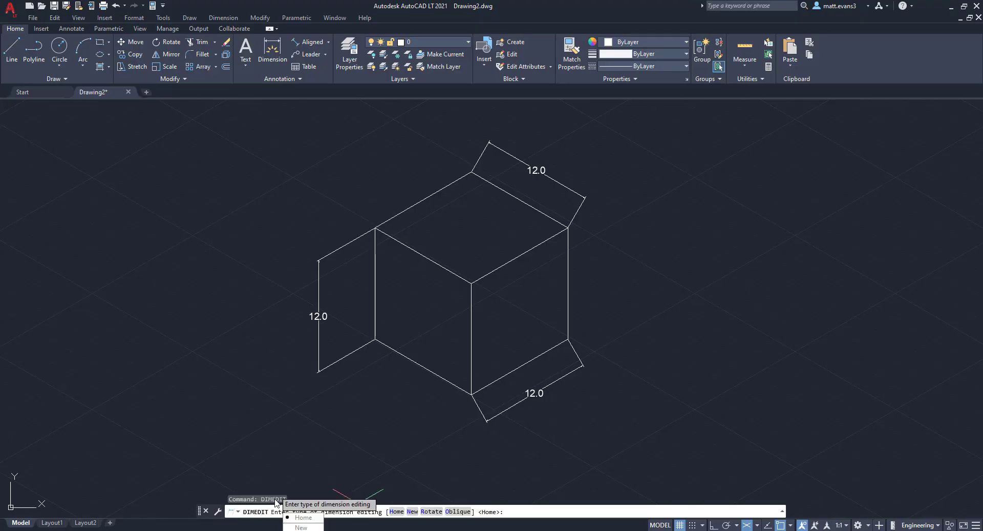
left_click(458, 511)
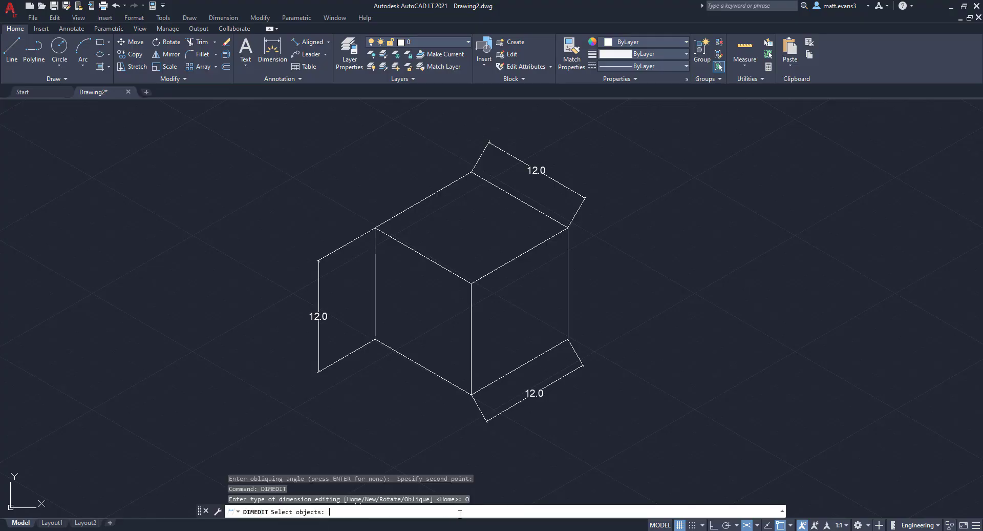
left_click(538, 170)
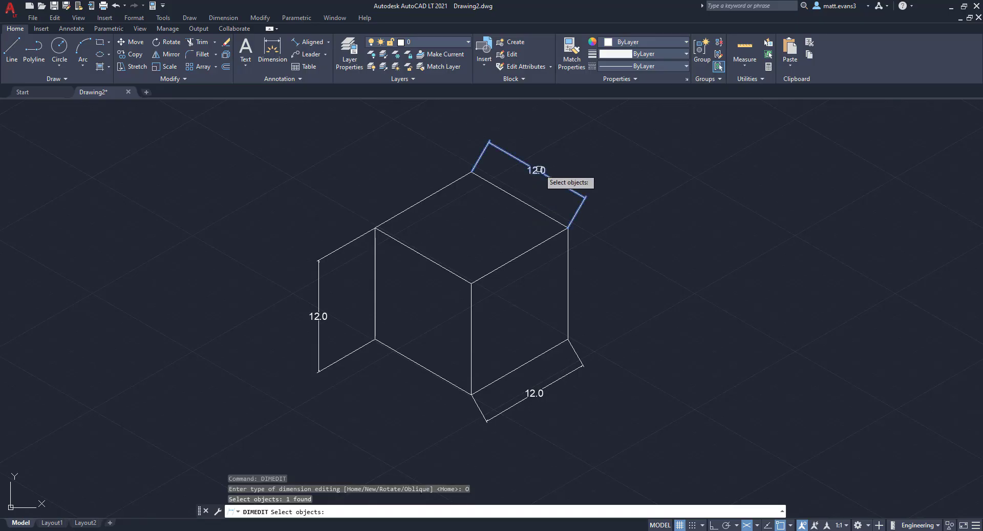
key("Return")
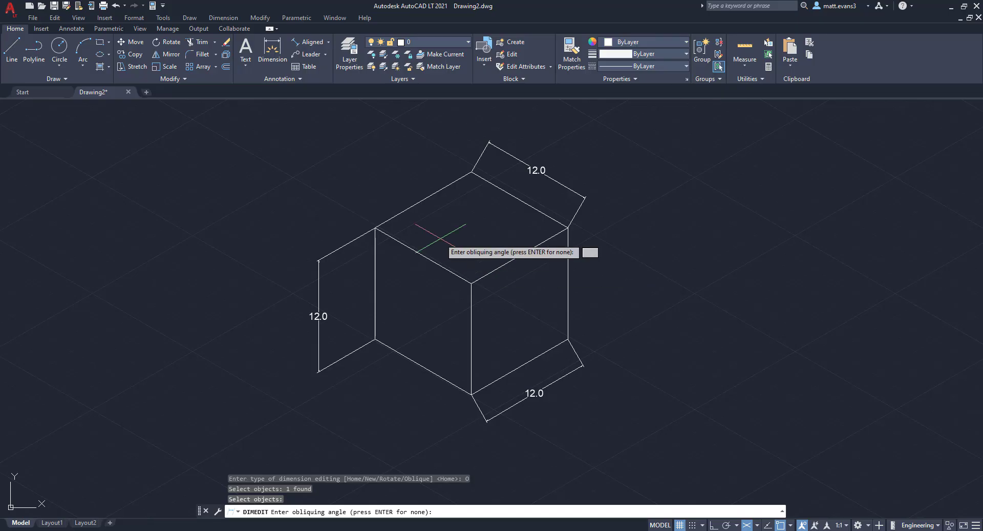
left_click(471, 282)
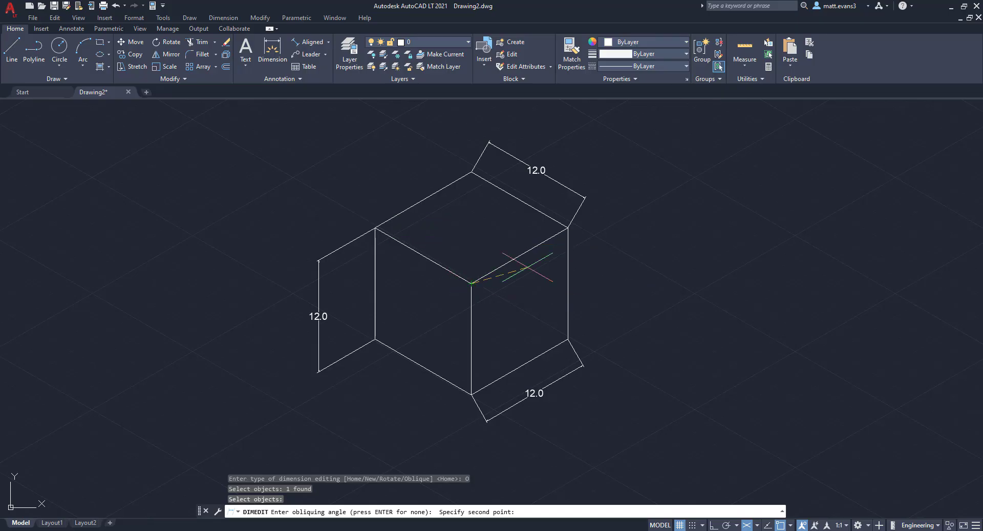
left_click(568, 227)
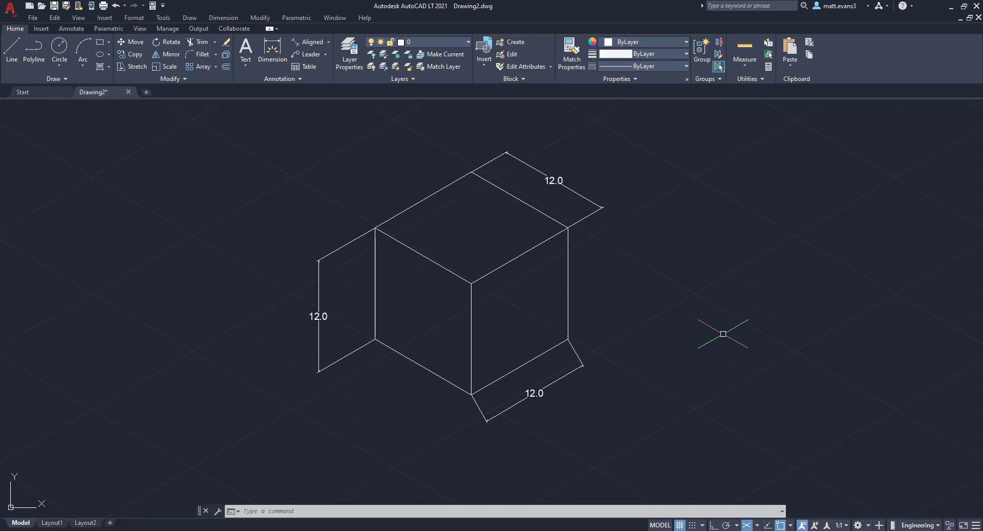
left_click(534, 393)
right_click(547, 402)
Step: Oblique the bottom 12.0 dimension vertically, from the cube's bottom corner to the corner above
key("Escape")
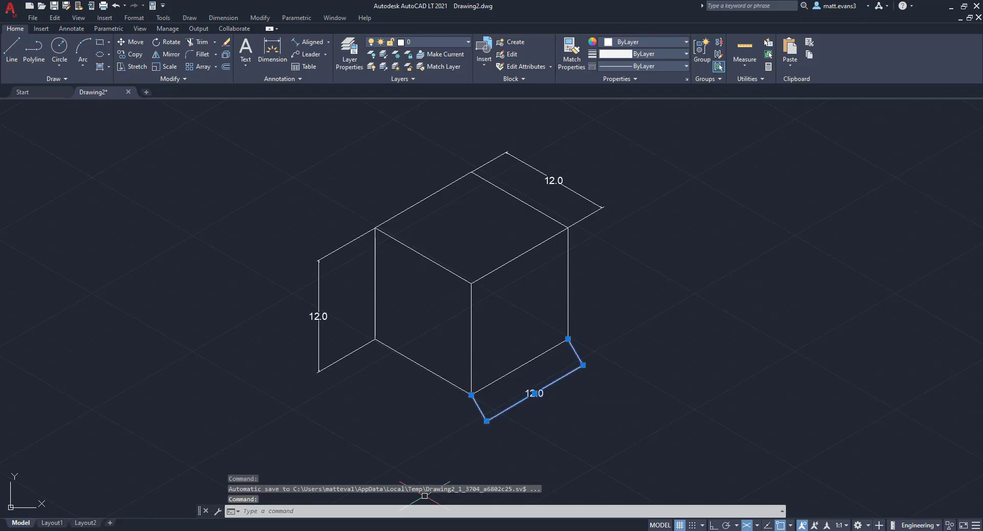
key("Escape")
type("dim")
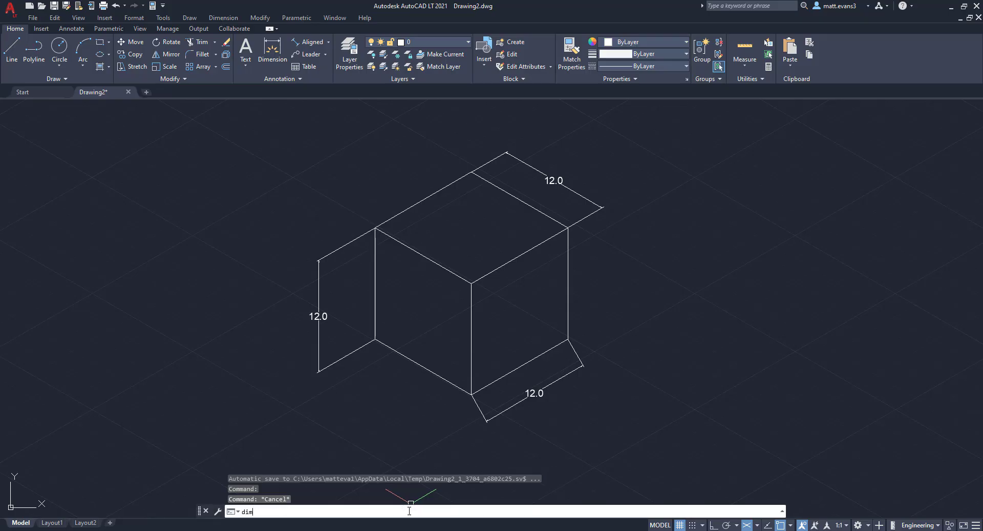
left_click(267, 427)
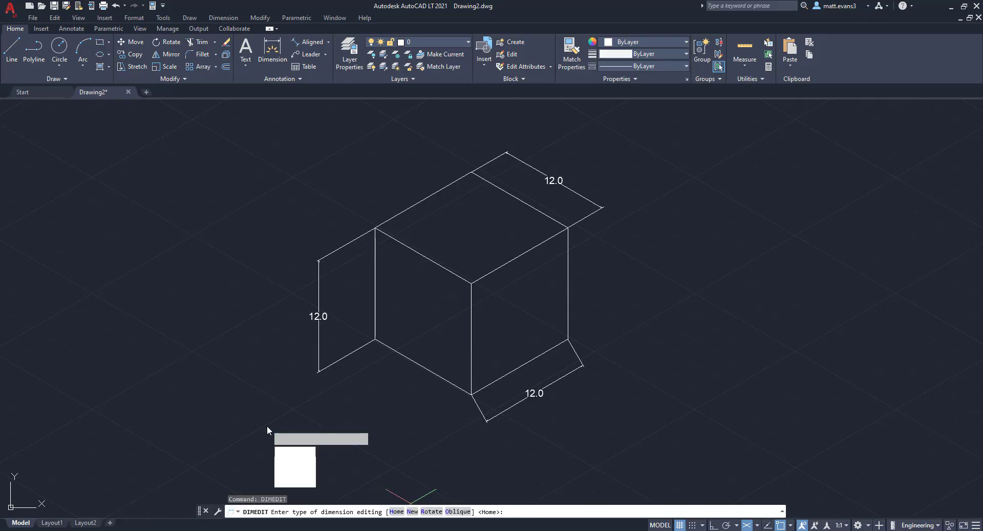
left_click(457, 512)
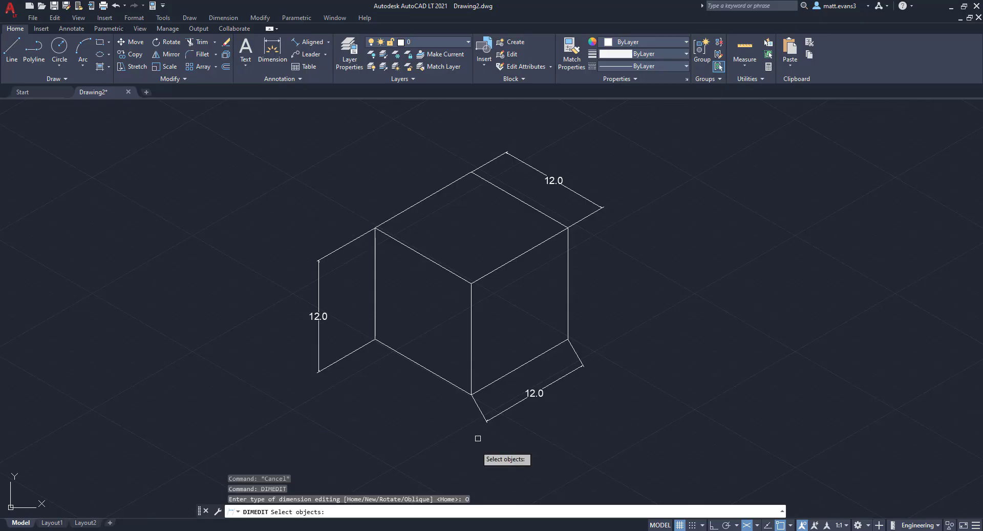
left_click(504, 411)
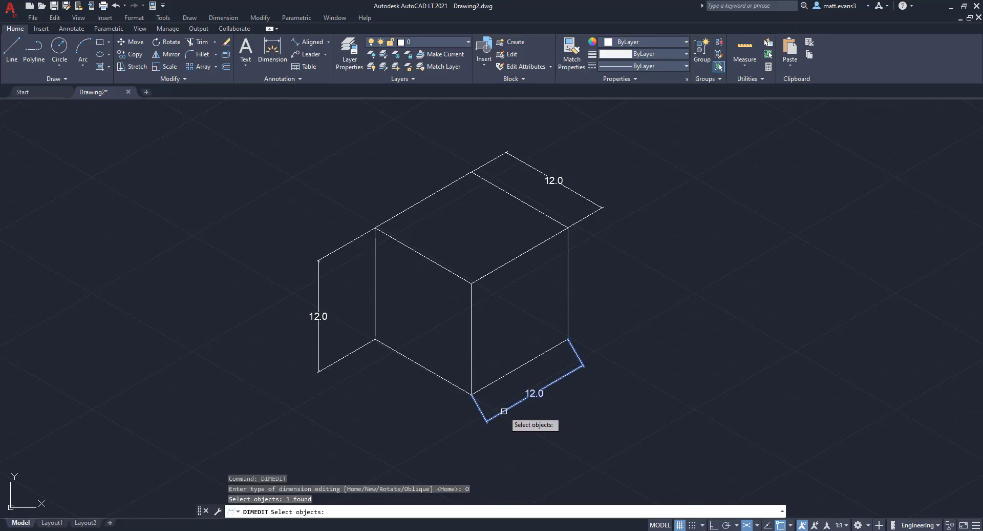
key("Return")
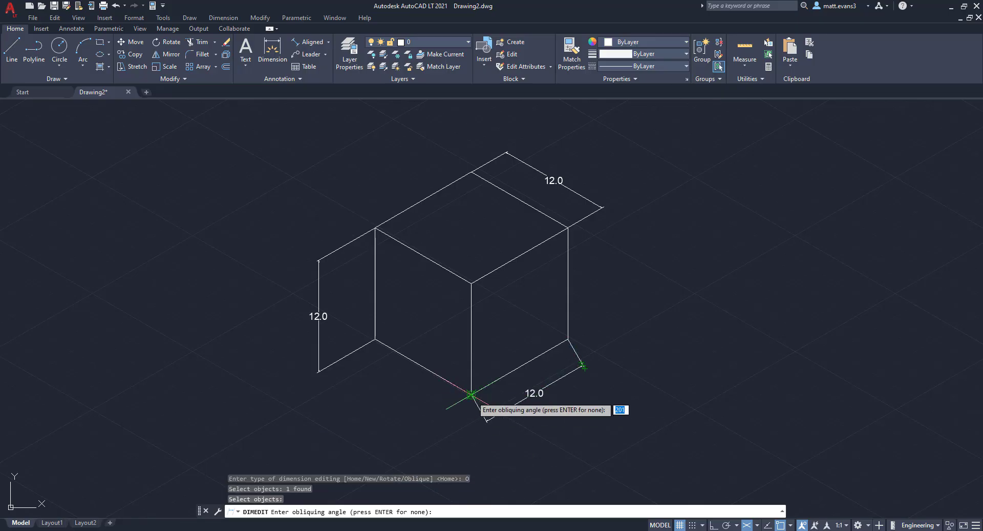
left_click(470, 394)
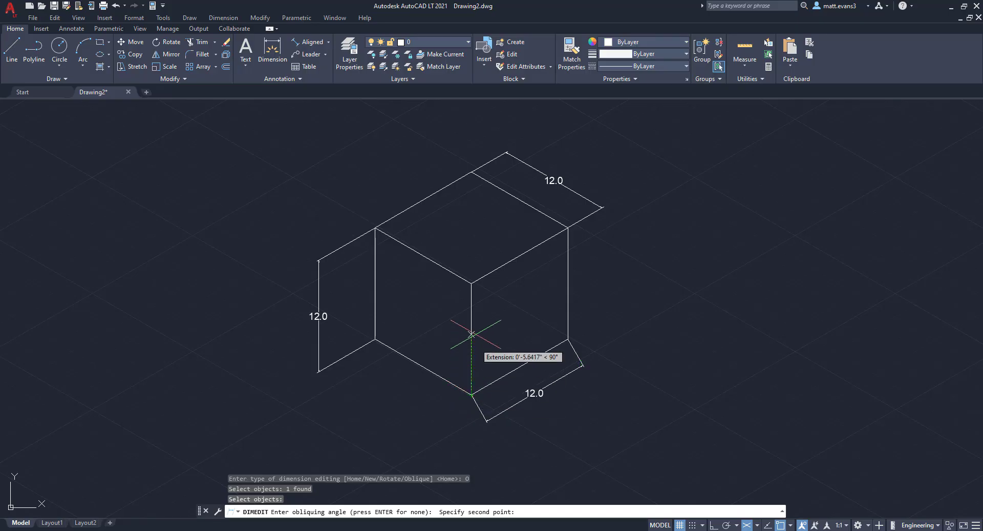
left_click(471, 283)
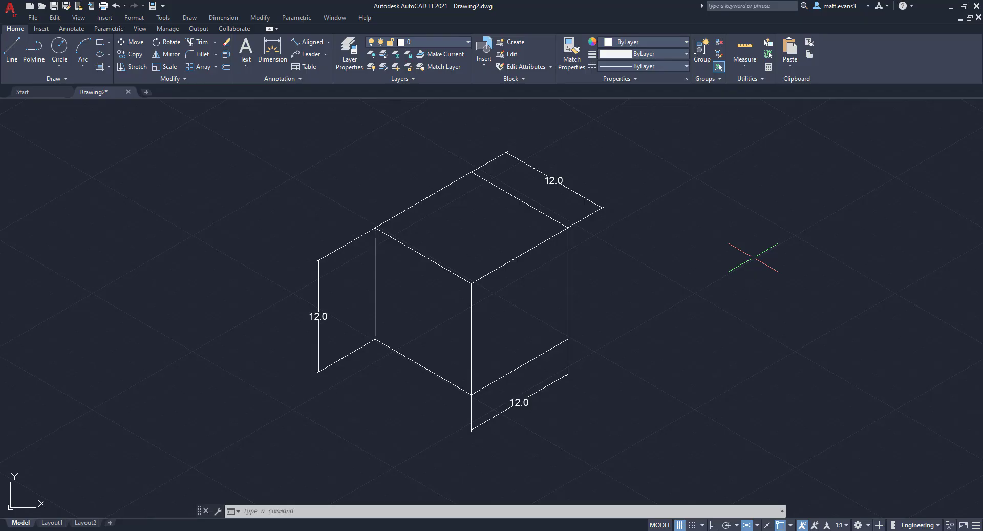
Step: Undo the bottom 12.0 dimension's vertical oblique
key("Escape")
left_click(515, 407)
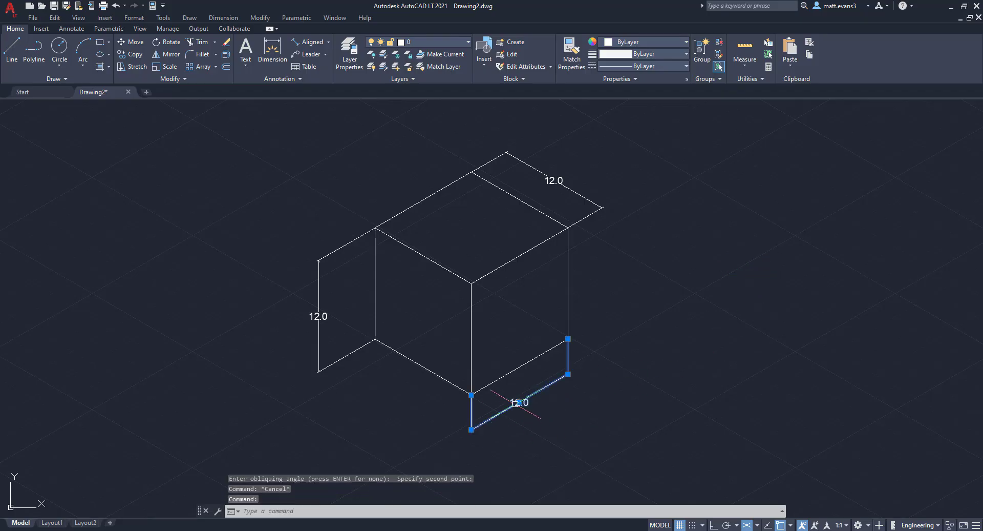
left_click(589, 417)
left_click(609, 429)
key("Escape")
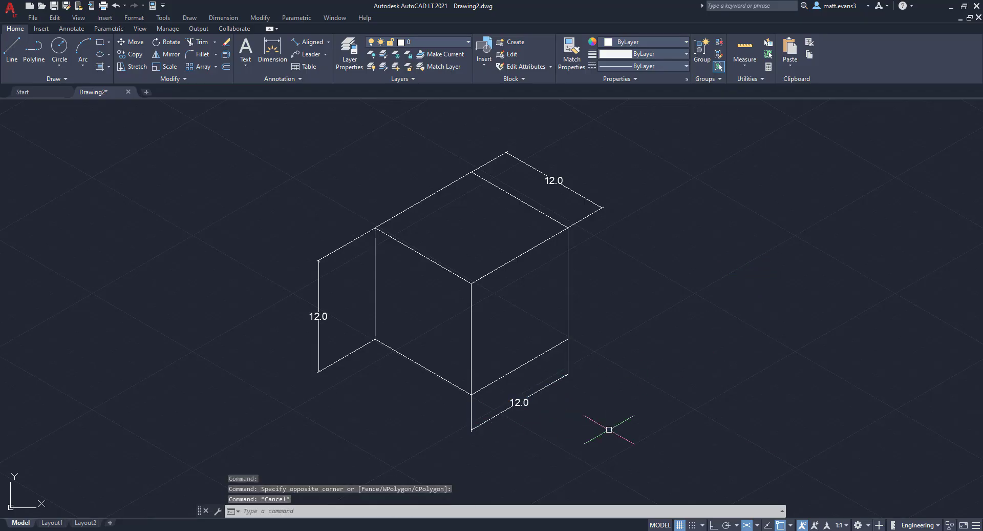
key("ctrl+z")
left_click(538, 397)
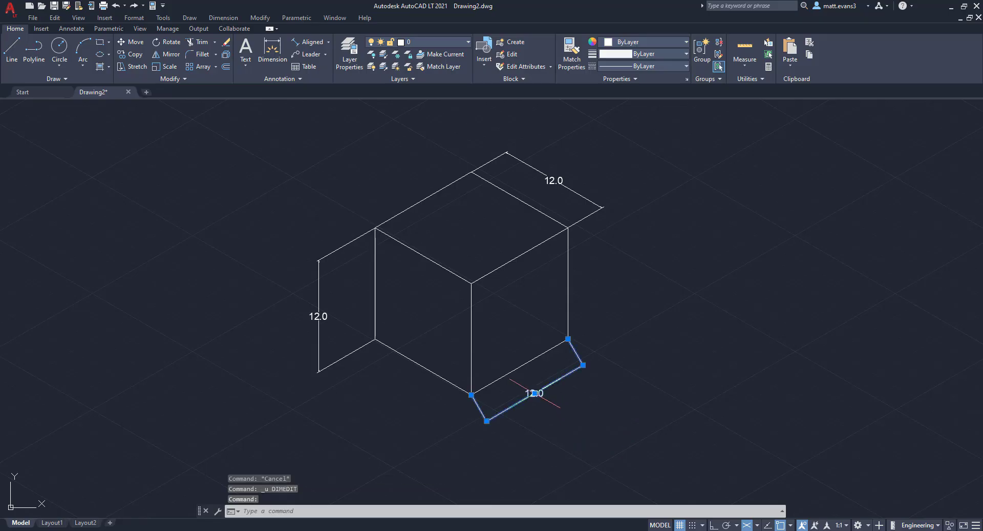
left_click(397, 435)
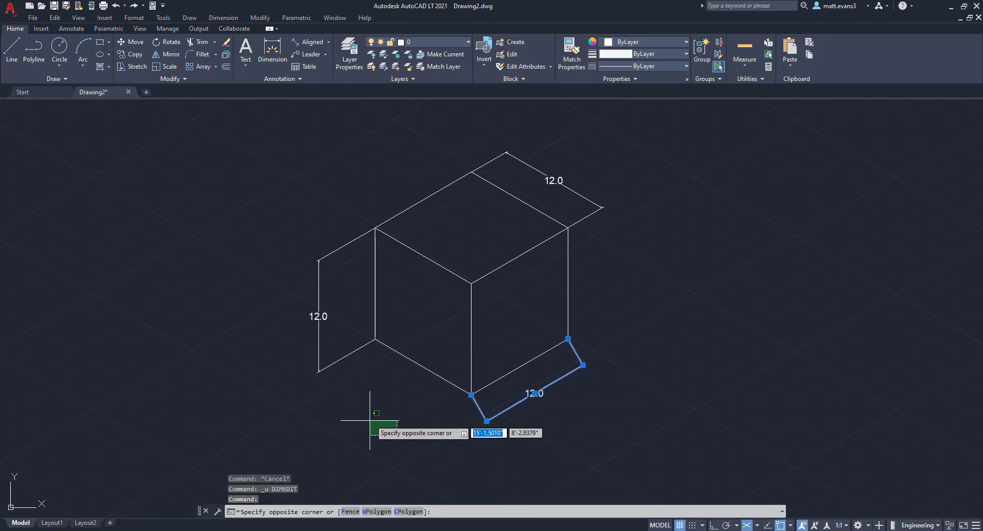
key("Escape")
key("Escape")
Step: Re-oblique the bottom 12.0 dimension with DIMEDIT, angled from the bottom corner to another cube corner
type("dimet")
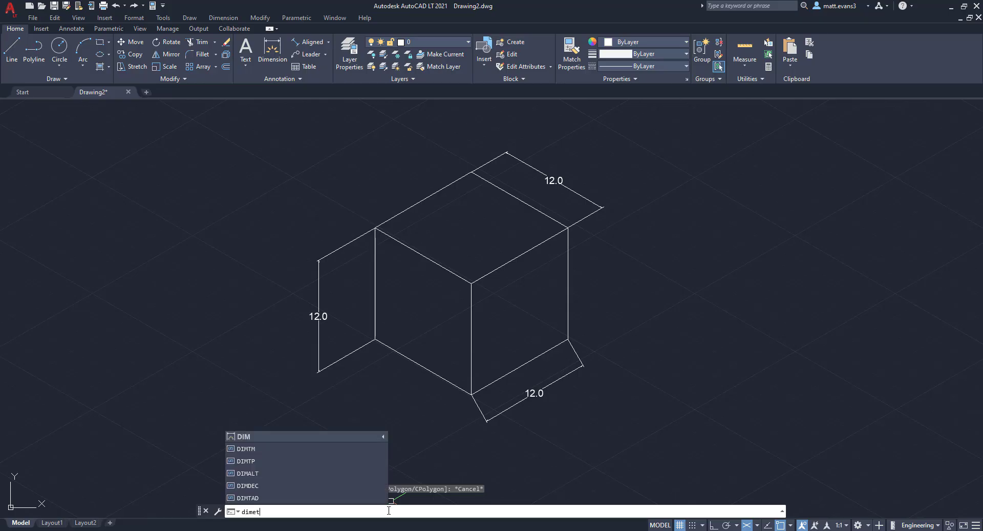
key("BackSpace")
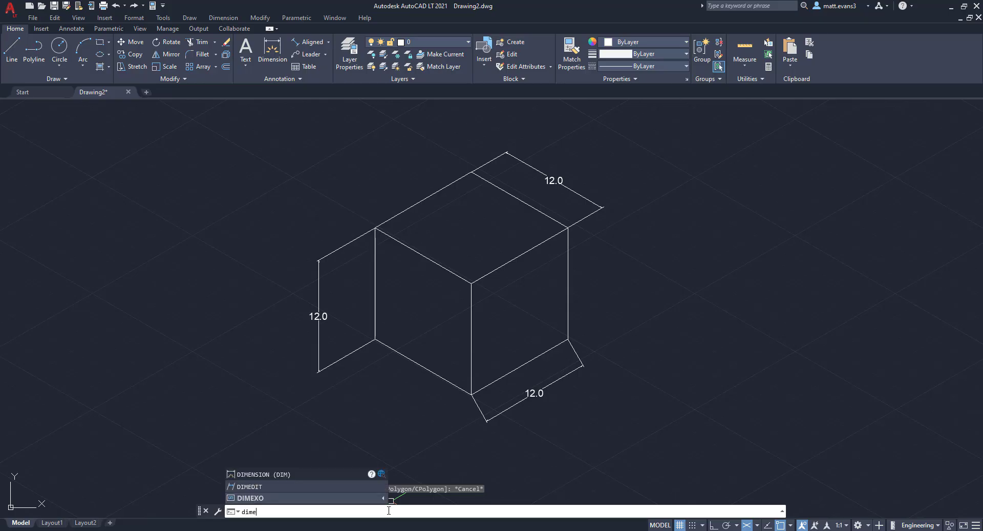
left_click(278, 486)
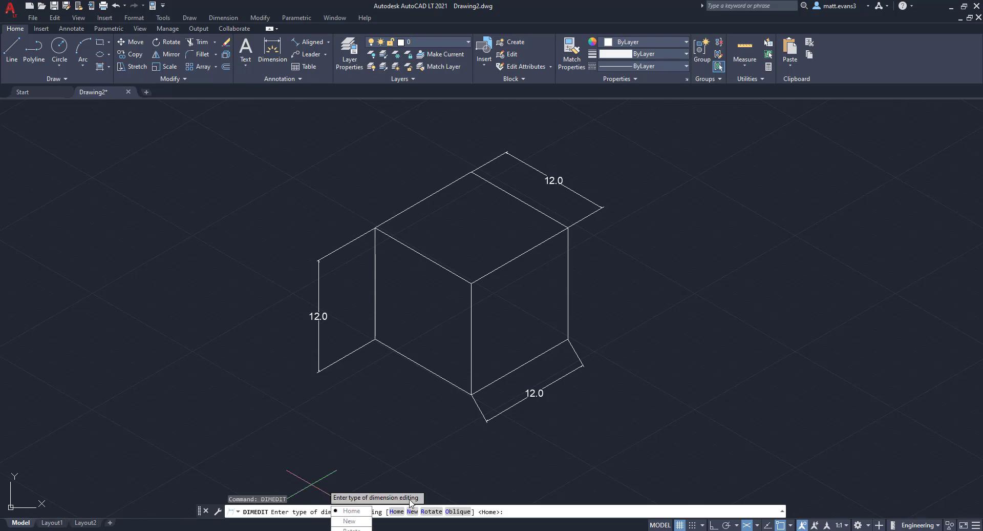
left_click(457, 511)
left_click(532, 395)
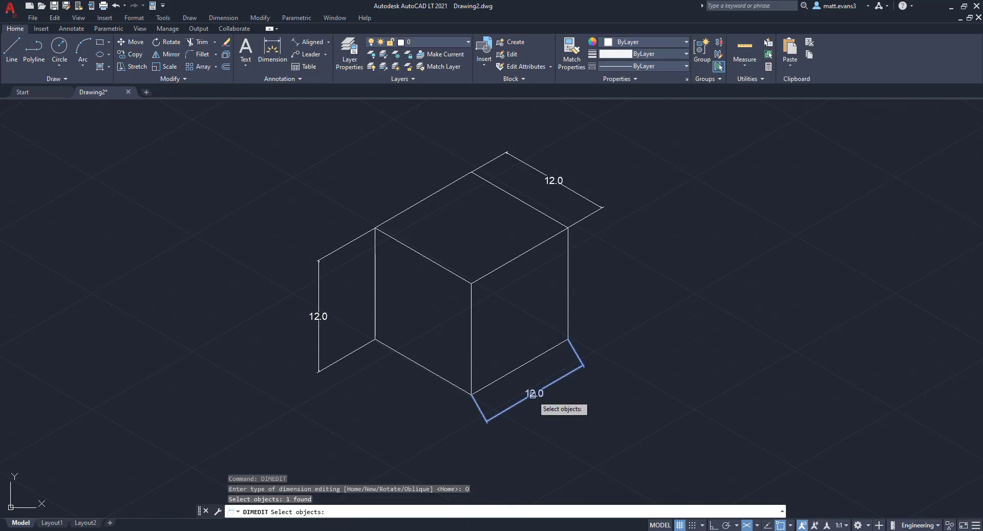
key("Return")
left_click(472, 394)
left_click(575, 351)
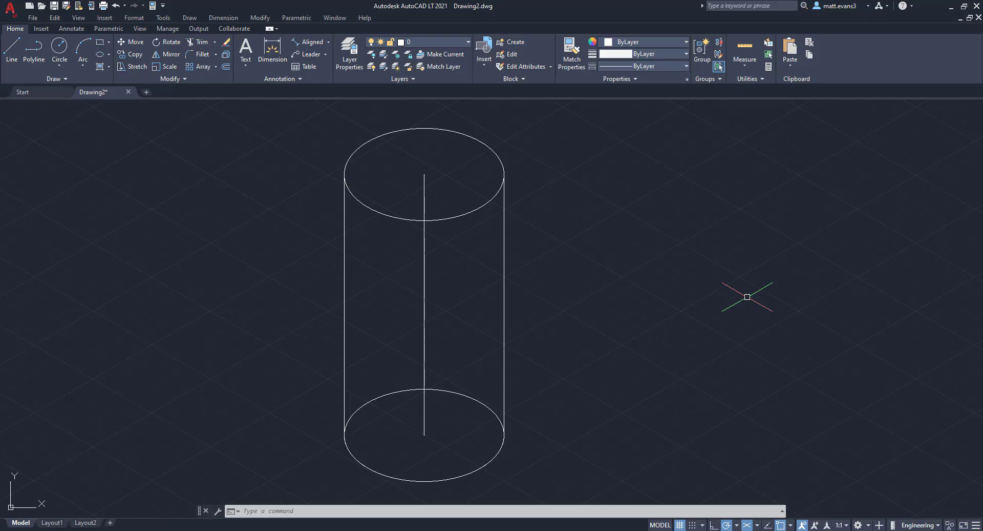
Step: Zoom out so the whole wireframe cylinder is visible
scroll(672, 304, "down", 2)
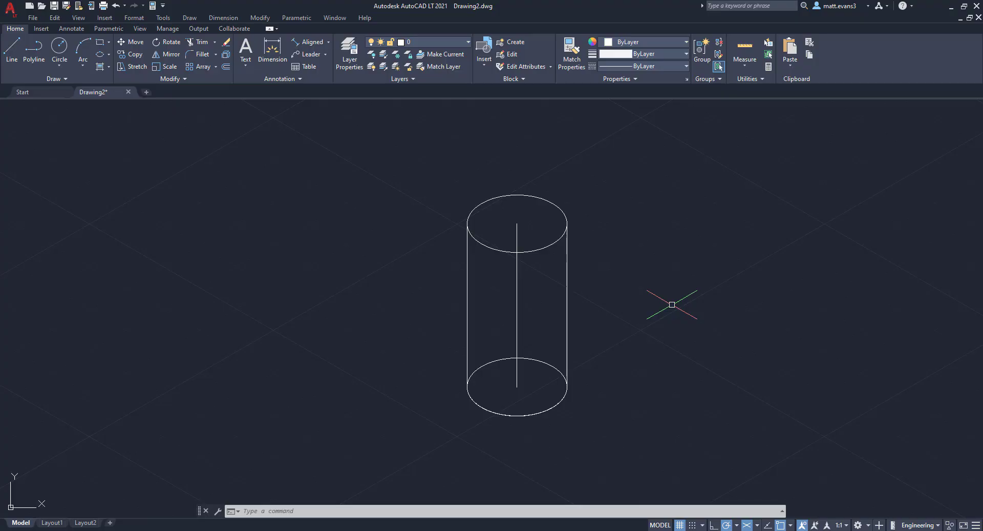
Step: Add a 12.0 aligned dimension from the top ellipse's centre, placed above the cylinder
left_click(274, 54)
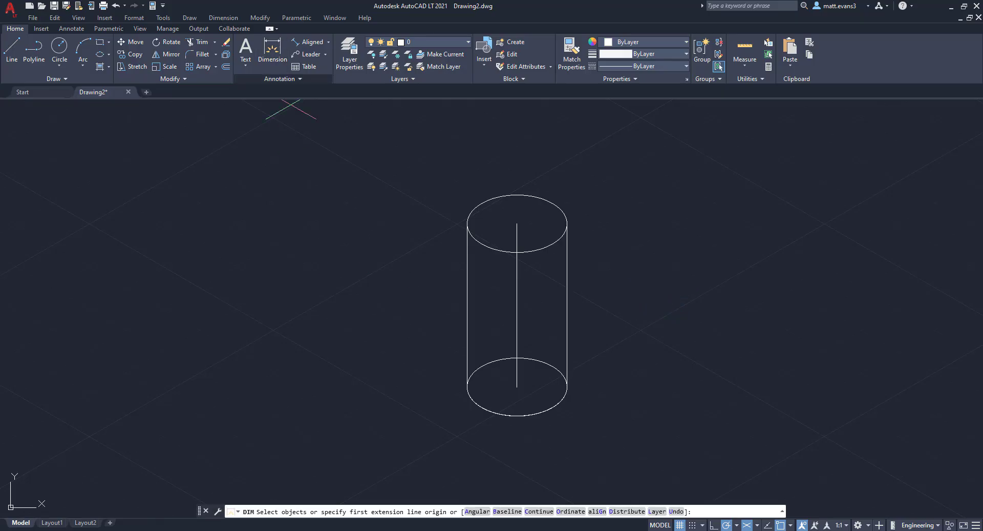
left_click(517, 223)
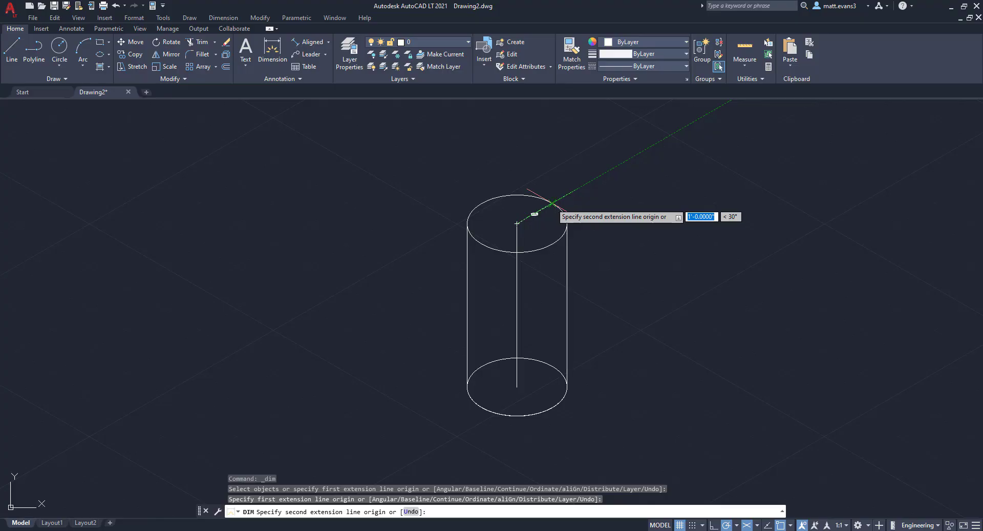
left_click(552, 203)
left_click(487, 159)
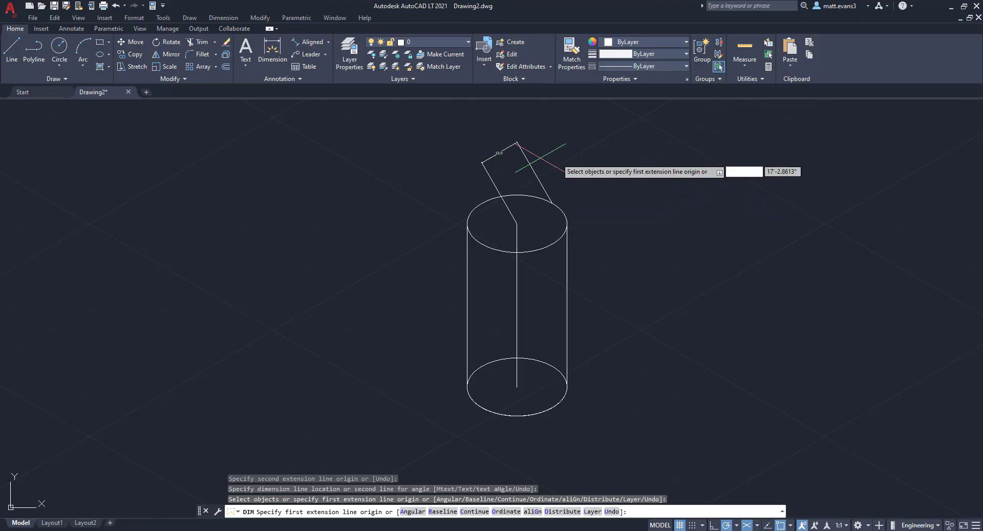
Step: Add a 48.0 height dimension between the ellipse centres, placed right of the cylinder
left_click(517, 224)
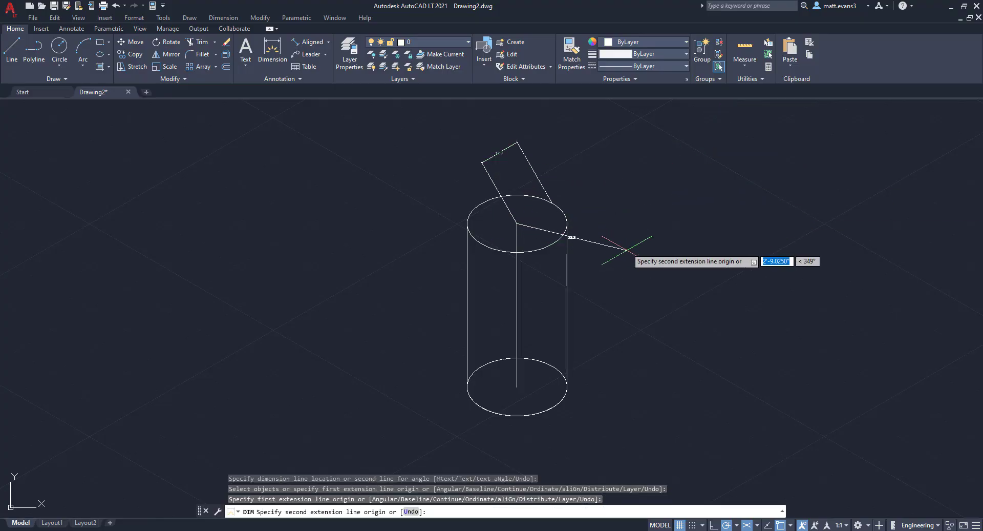
left_click(517, 387)
left_click(604, 303)
scroll(608, 307, "up", 4)
scroll(626, 313, "down", 2)
scroll(604, 256, "down", 3)
scroll(547, 237, "up", 5)
scroll(585, 259, "down", 4)
middle_click_drag(687, 307, 584, 205)
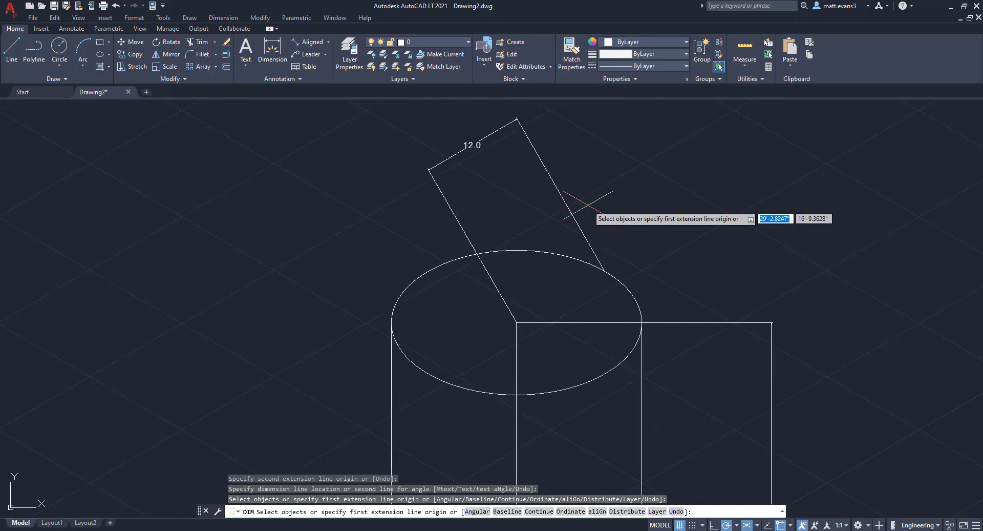
mouse_move(686, 281)
middle_mouse_down()
mouse_move(655, 252)
mouse_move(632, 242)
mouse_move(630, 251)
middle_mouse_up()
scroll(637, 235, "down", 2)
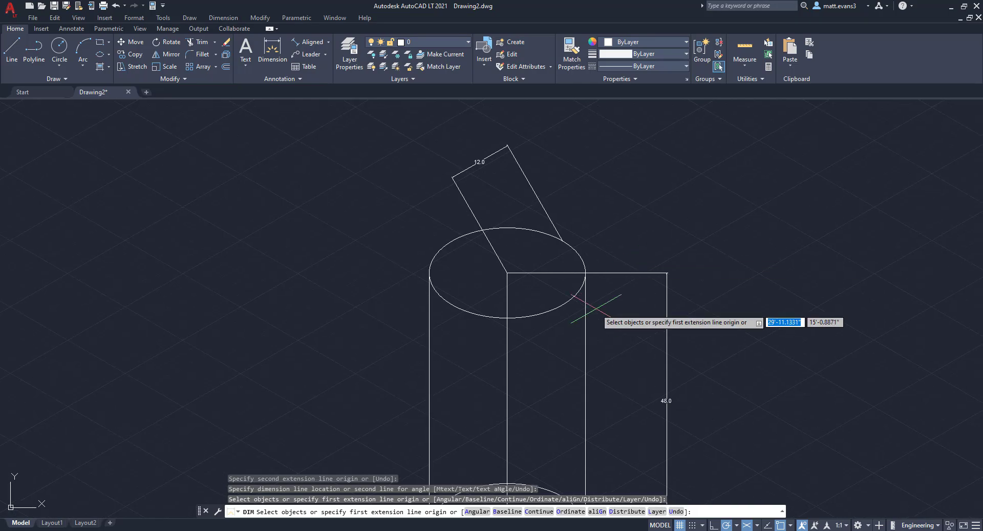
key("Return")
type("dim")
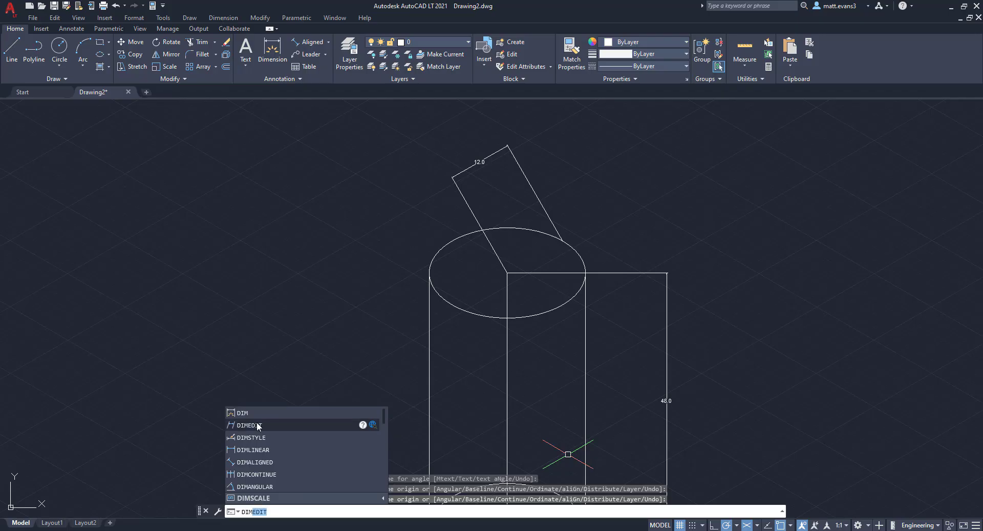
Step: Oblique the cylinder's 12.0 dimension along the isometric axis from the top ellipse centre
left_click(258, 426)
left_click(458, 511)
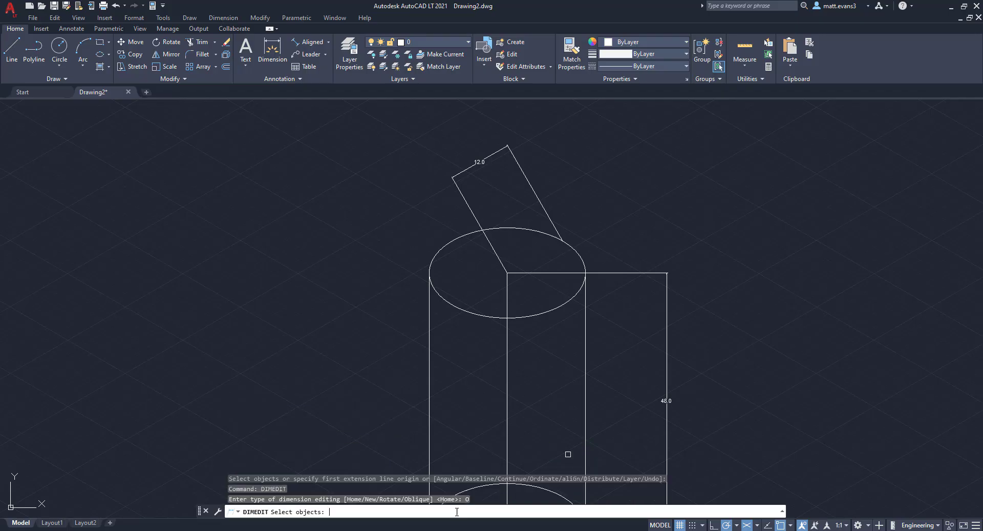
left_click(494, 252)
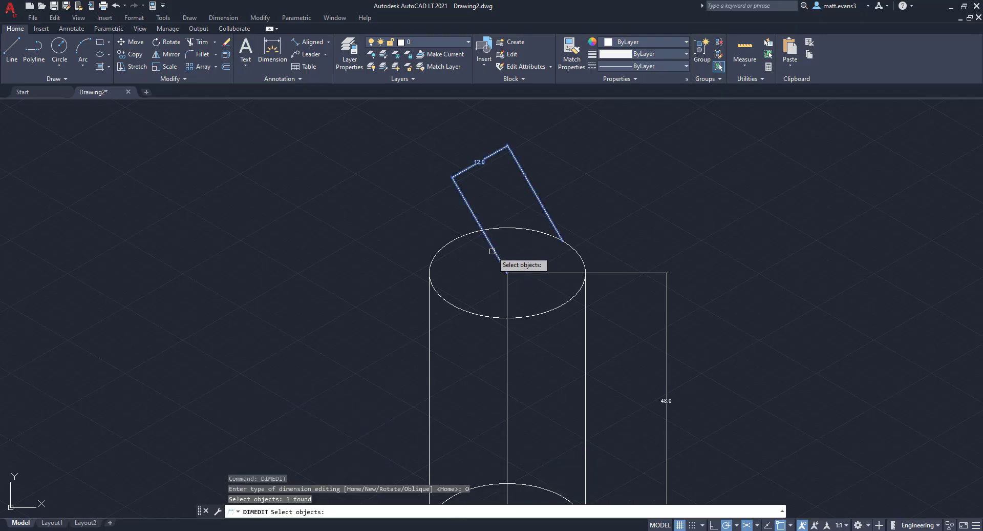
key("Return")
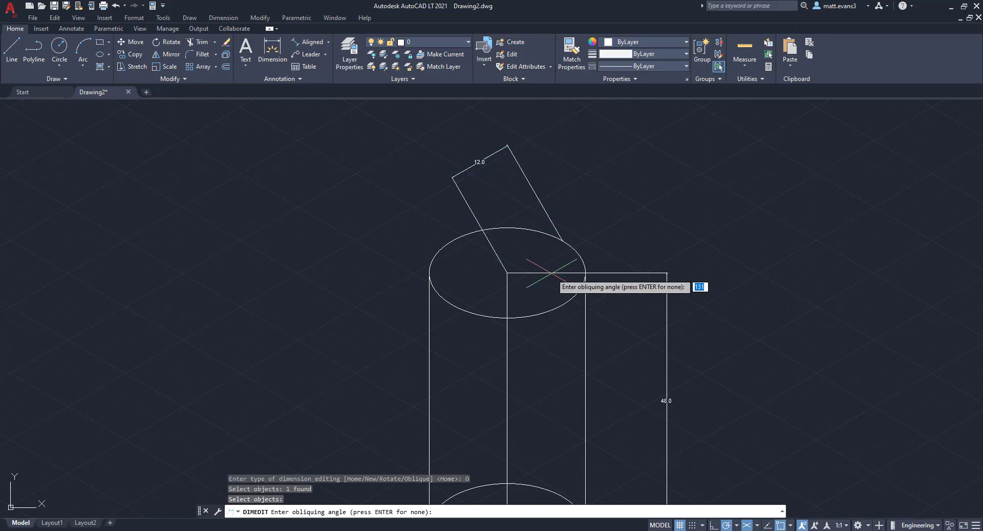
left_click(507, 272)
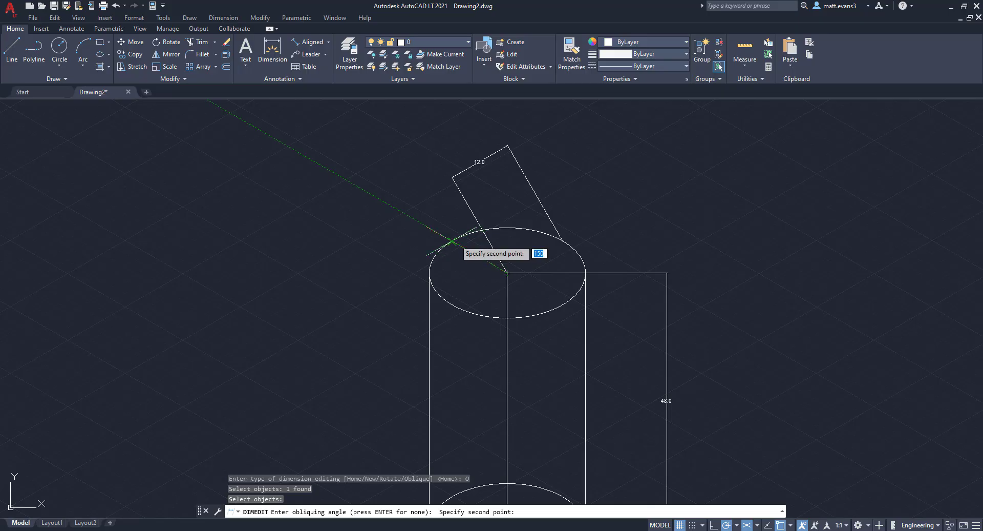
left_click(451, 238)
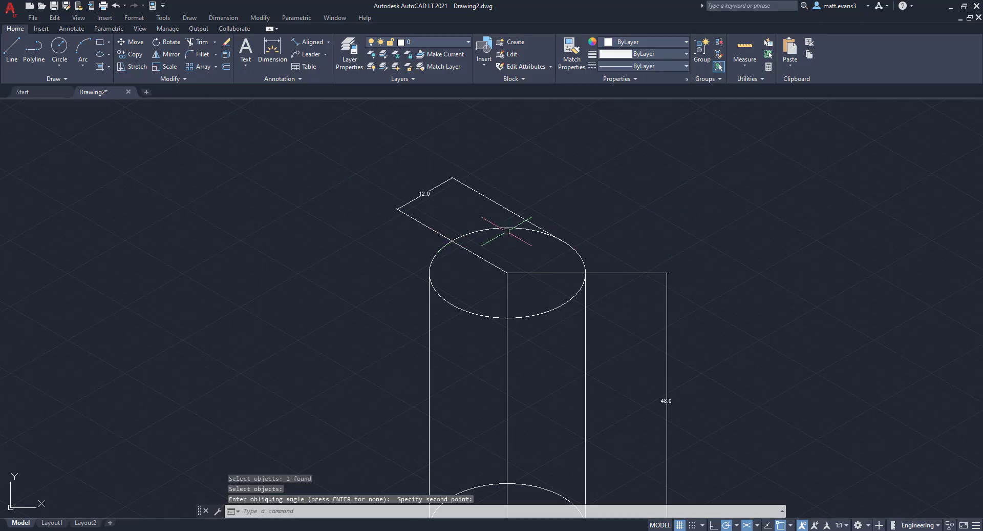
scroll(507, 231, "up", 2)
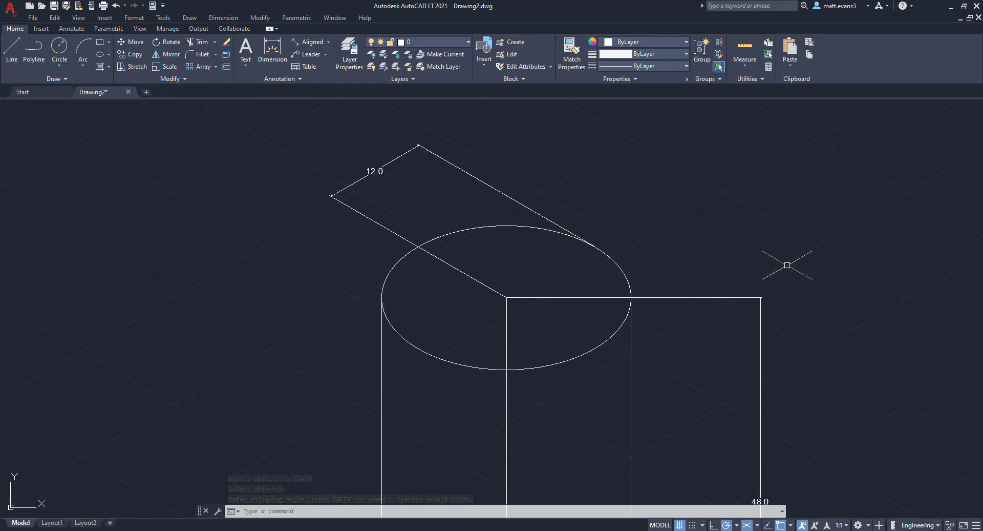
scroll(787, 265, "down", 2)
middle_click_drag(894, 354, 744, 258)
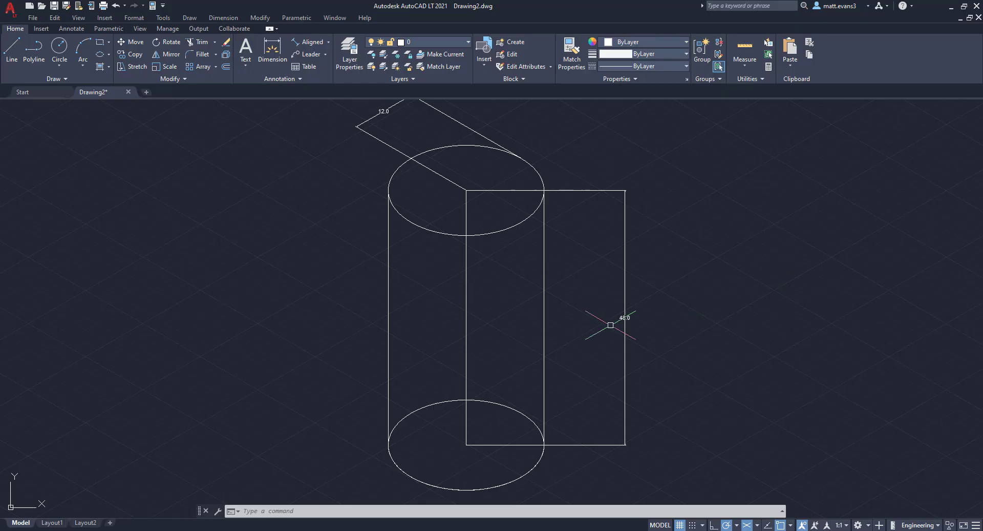
Step: Oblique the 48.0 height dimension with DIMEDIT along the isometric axis
left_click(298, 511)
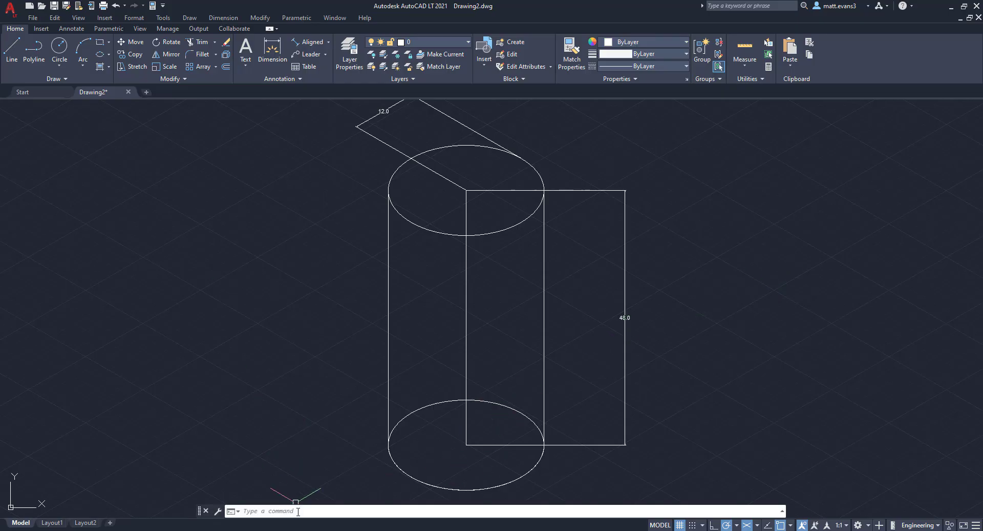
type("DIME")
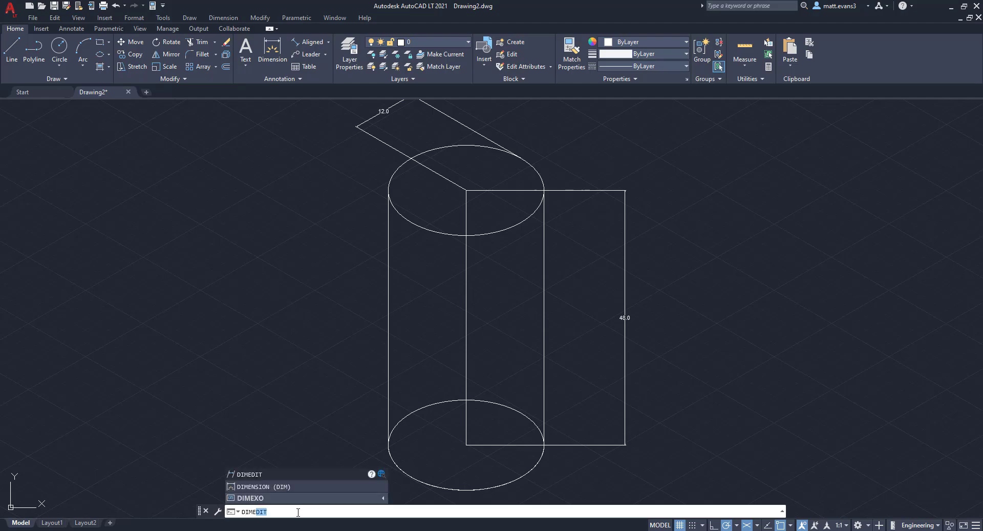
left_click(274, 474)
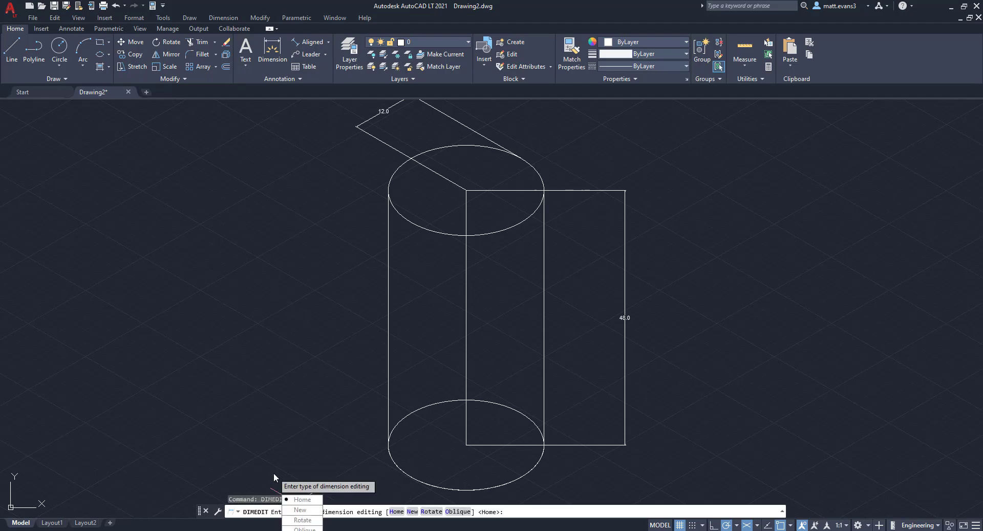
key("Down")
key("Down")
key("Down")
key("Return")
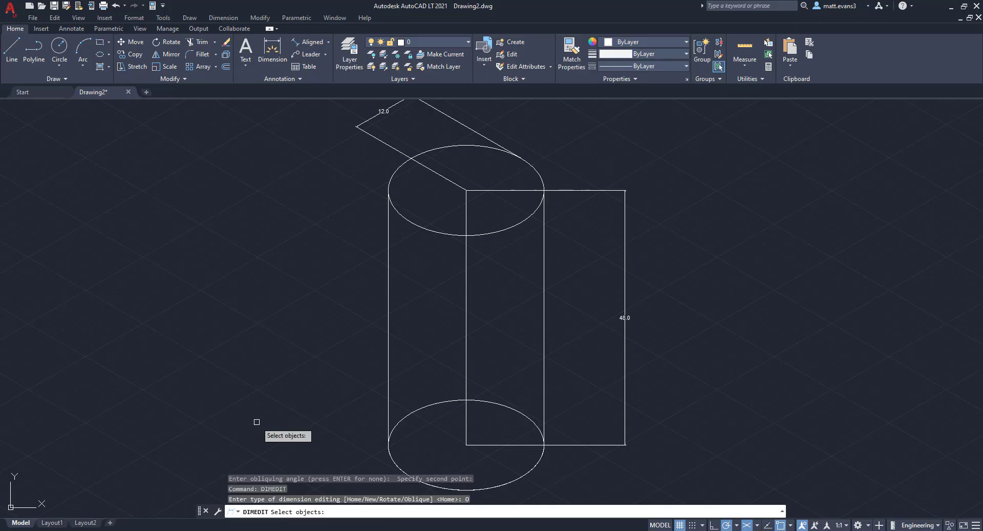
left_click(624, 293)
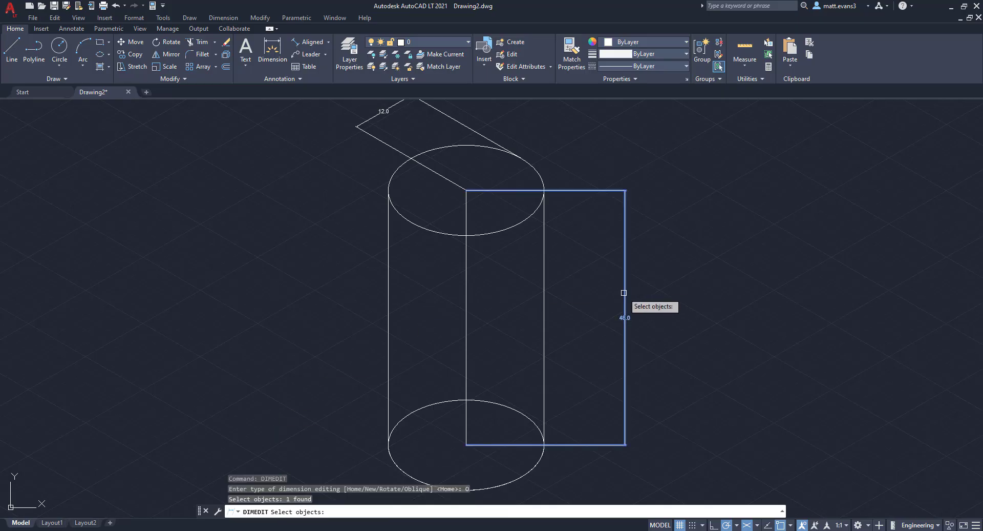
key("Return")
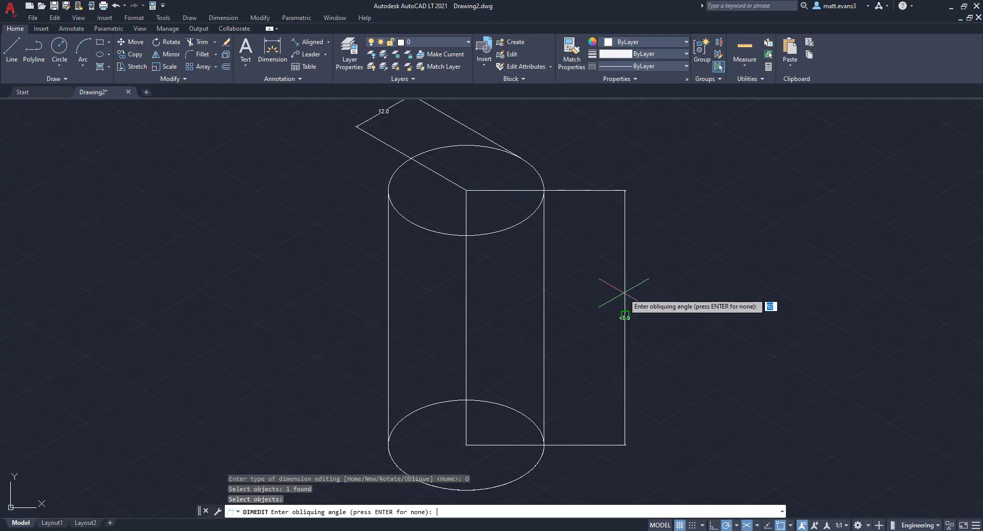
left_click(465, 189)
left_click(521, 158)
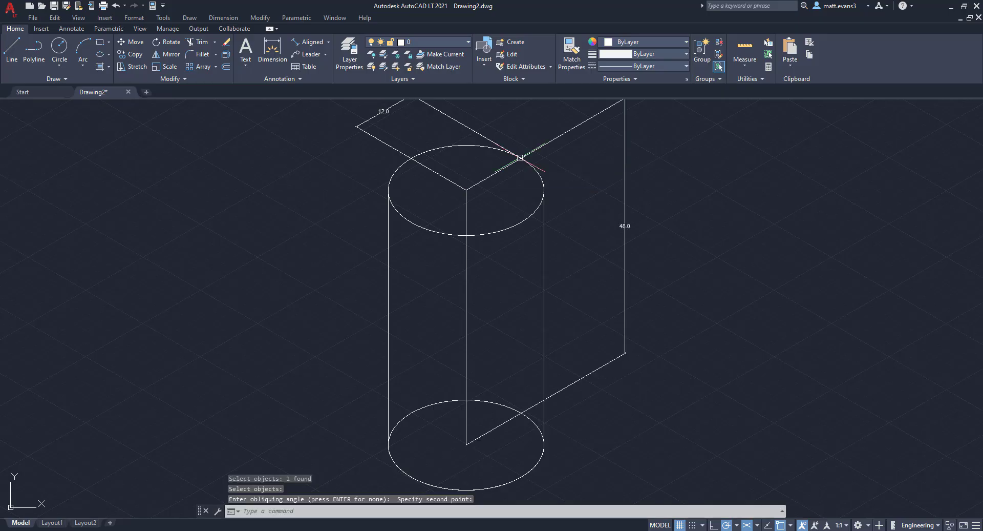
Step: Reframe the view around the fully dimensioned cylinder
scroll(674, 259, "down", 2)
middle_click_drag(644, 226, 616, 280)
scroll(594, 277, "up", 3)
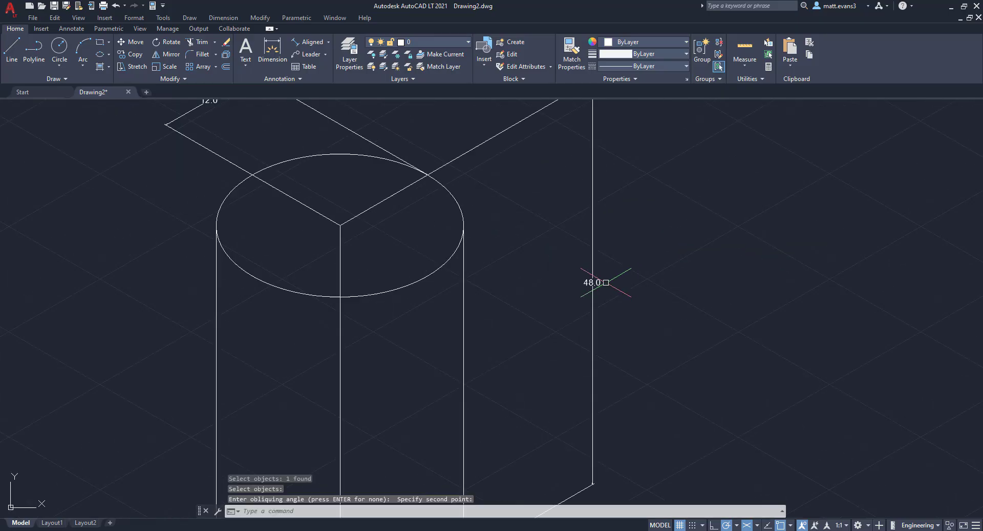
scroll(599, 292, "down", 1)
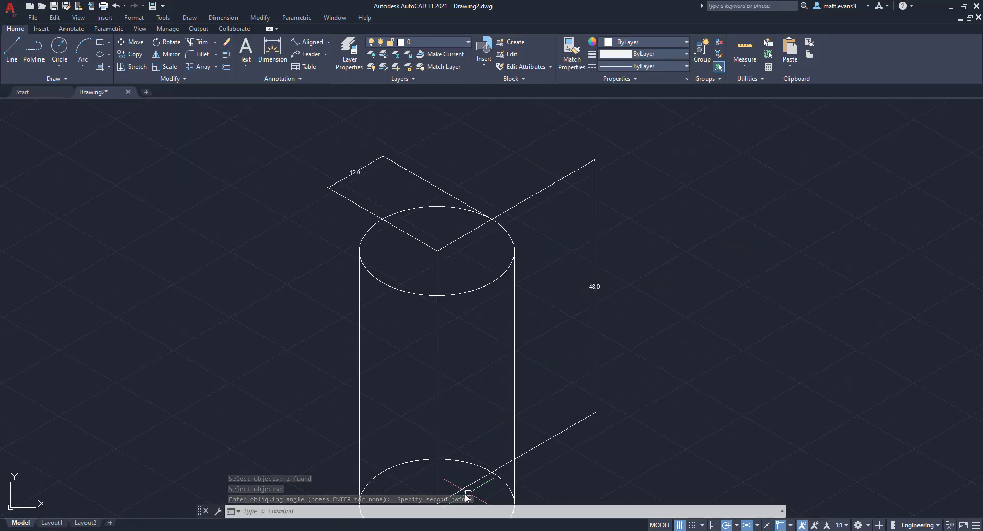
middle_click_drag(591, 434, 598, 395)
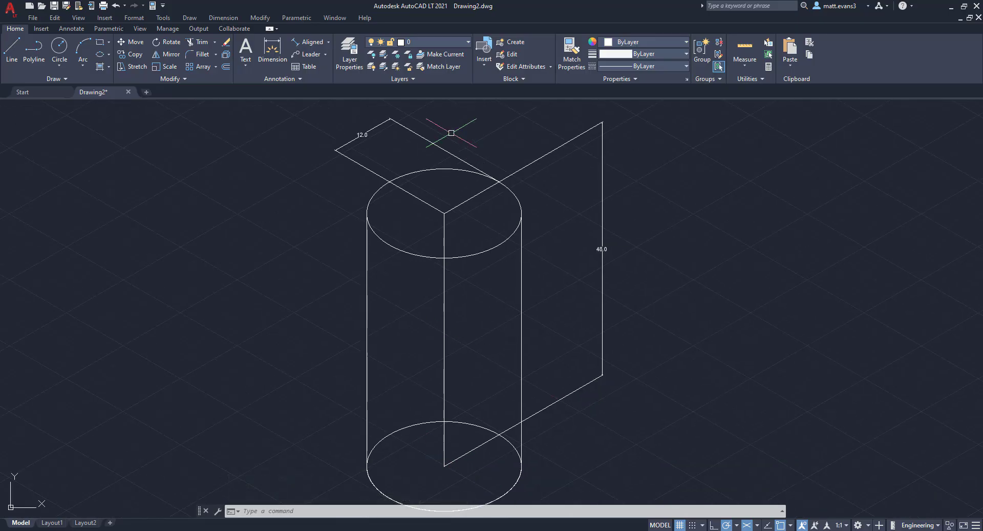
scroll(676, 238, "down", 2)
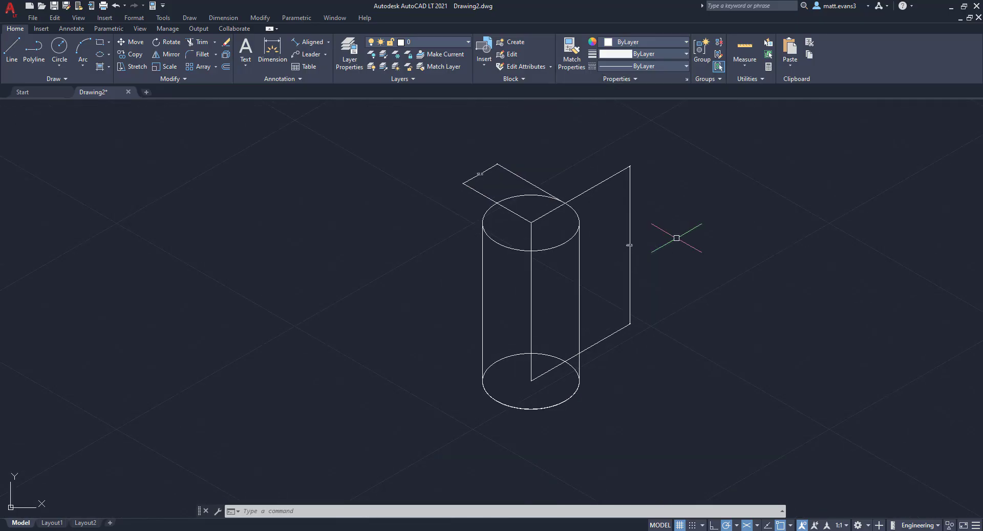
middle_click_drag(705, 241, 692, 290)
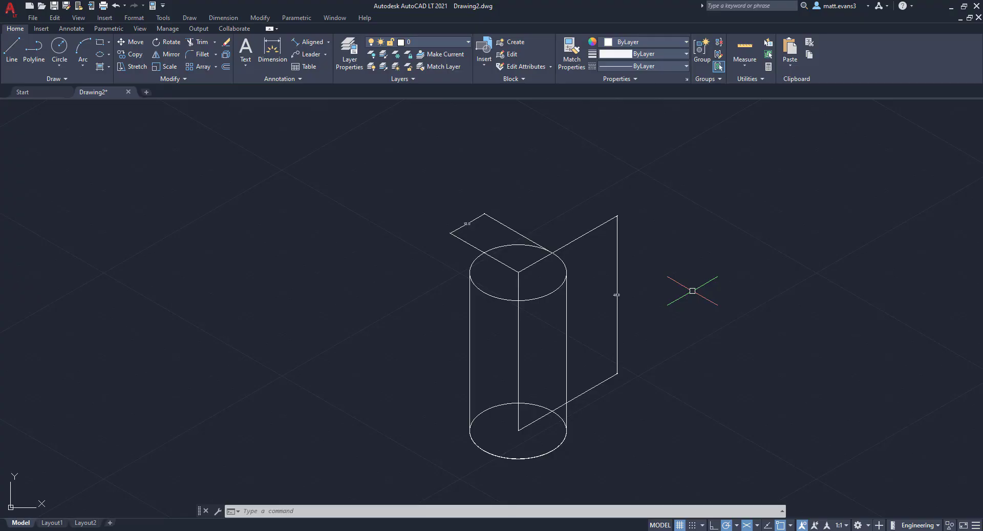